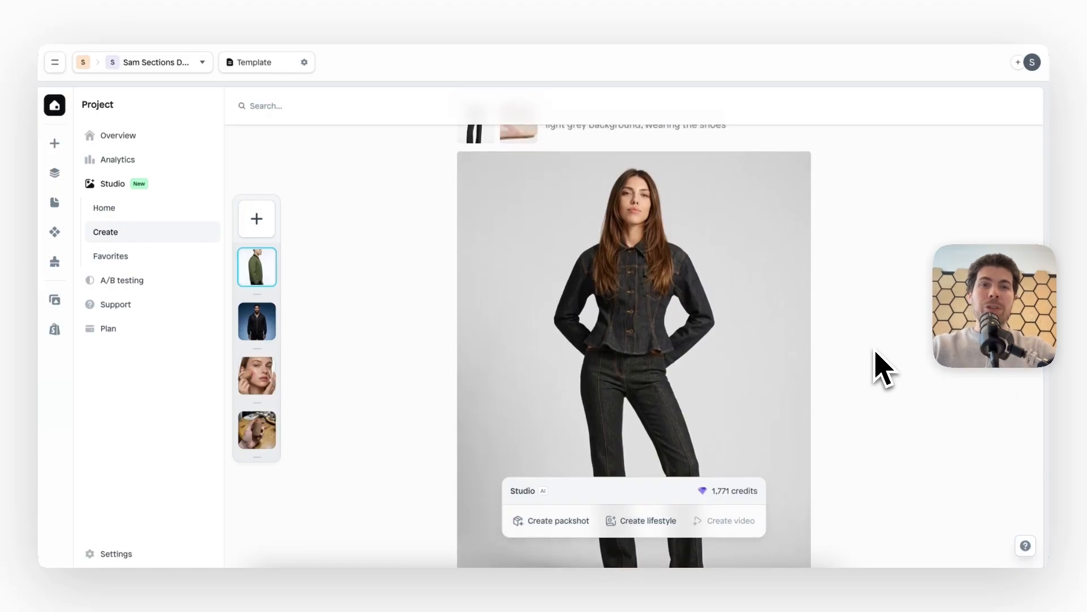
Review the generated fashion model images and their prompts, including the rotated and back views of the black hoodie
scroll(875, 351, up, 16)
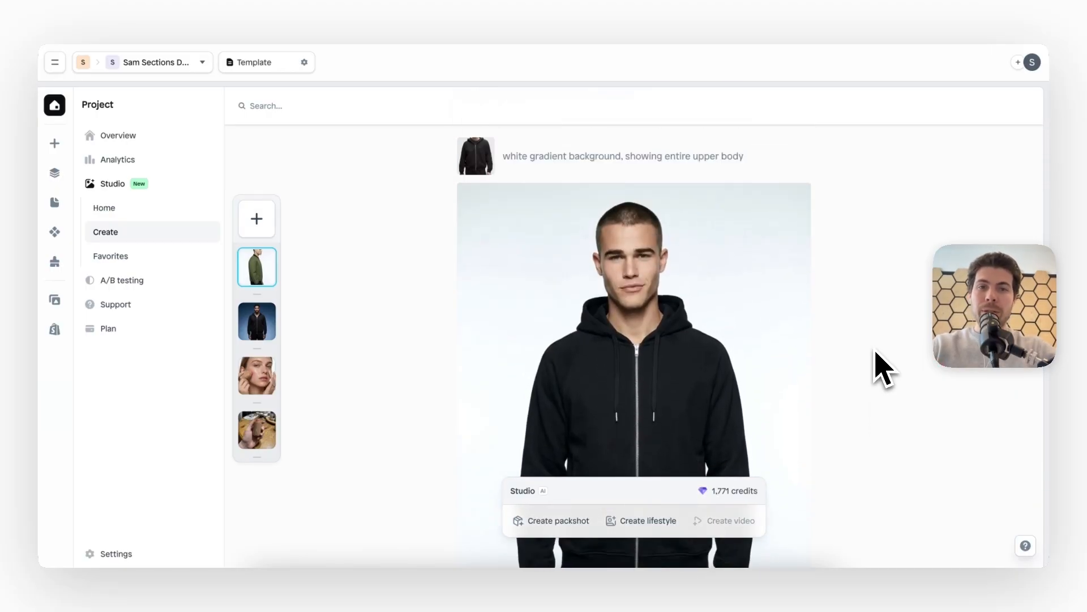
scroll(875, 351, up, 4)
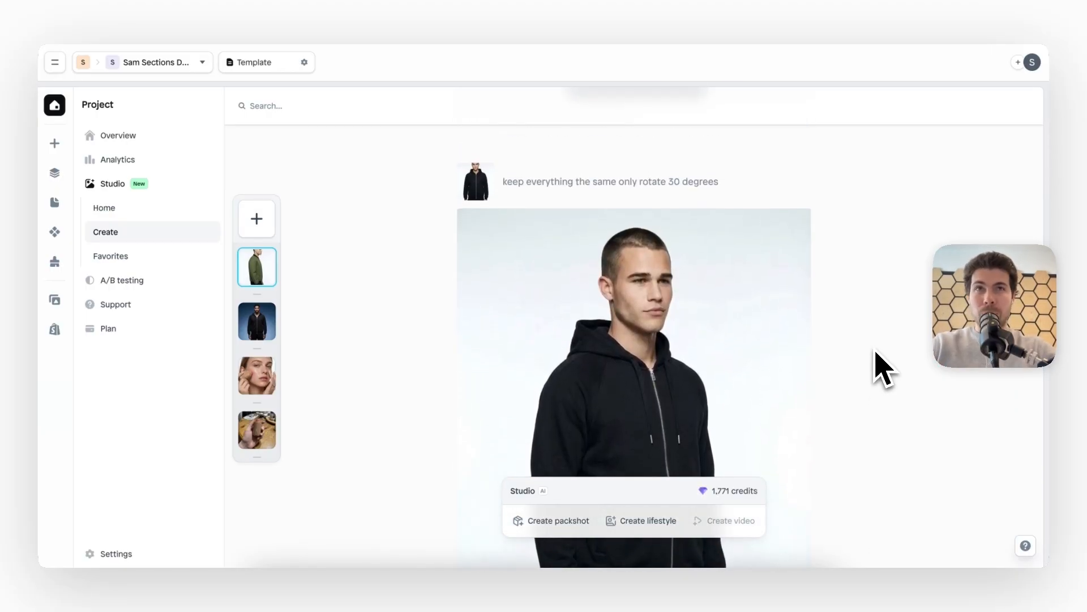
scroll(884, 369, down, 11)
scroll(883, 369, up, 3)
scroll(884, 368, down, 20)
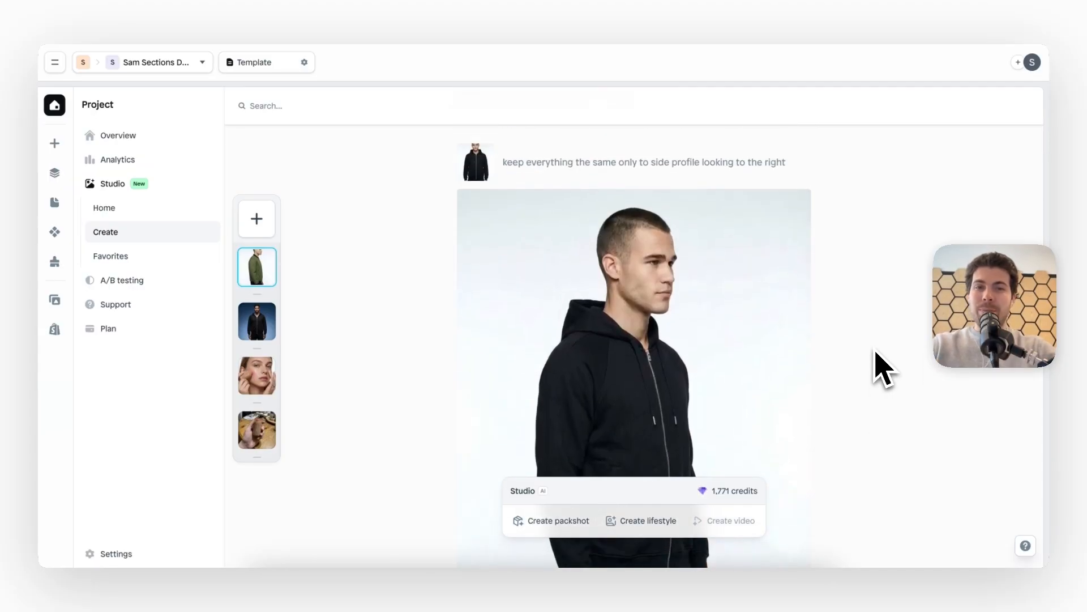
scroll(884, 368, up, 12)
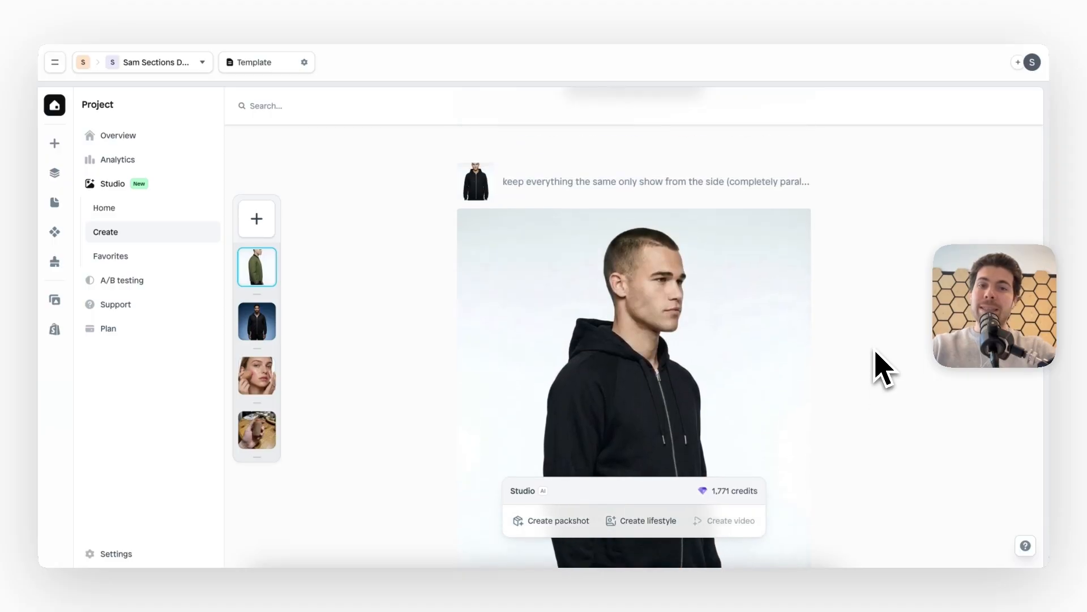
scroll(883, 368, down, 10)
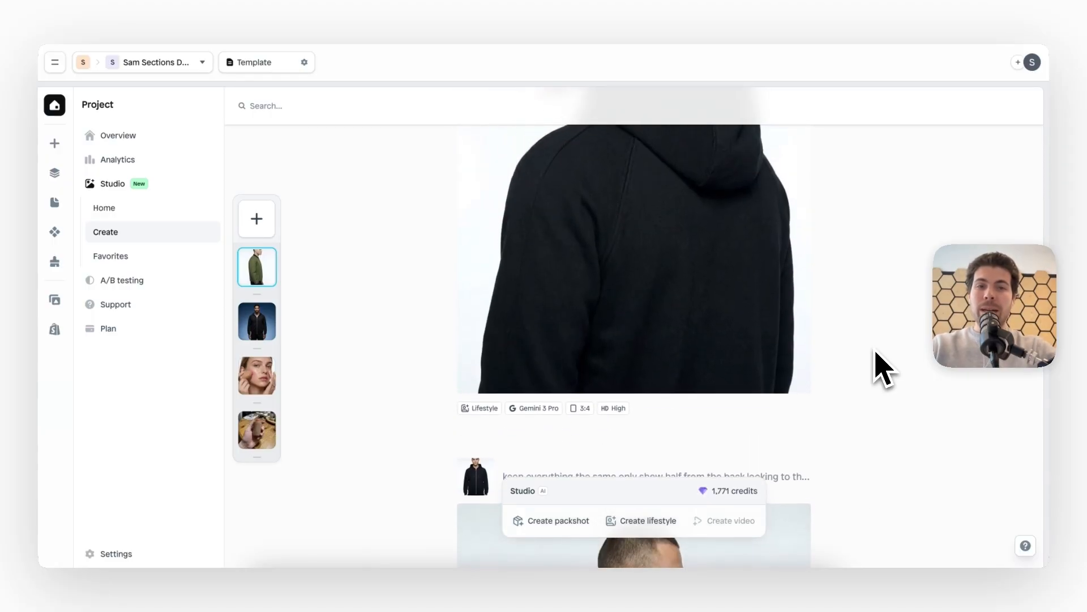
scroll(884, 369, down, 15)
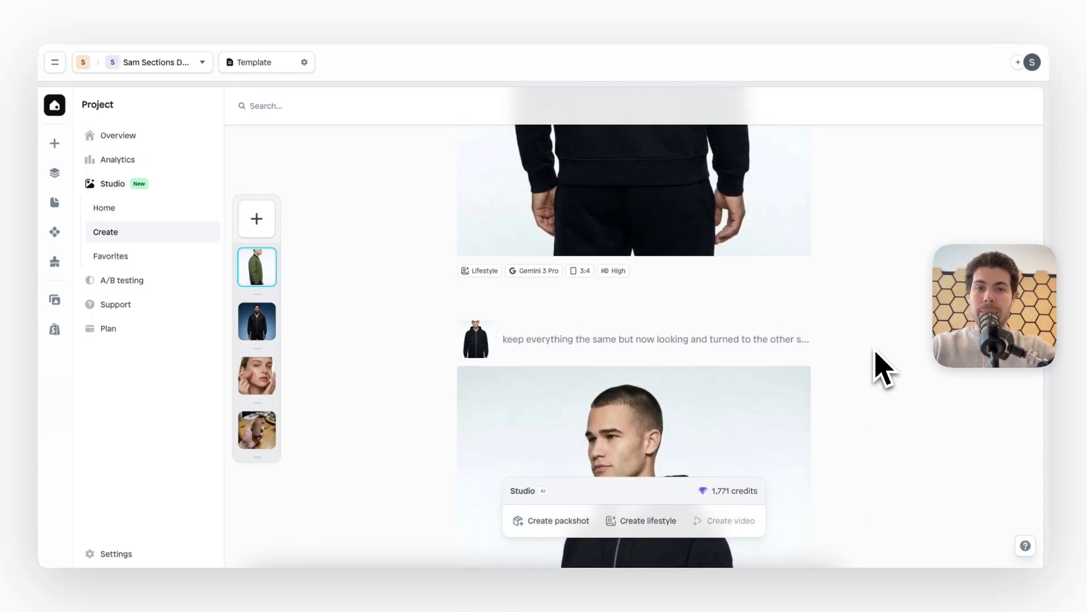
scroll(875, 351, up, 1)
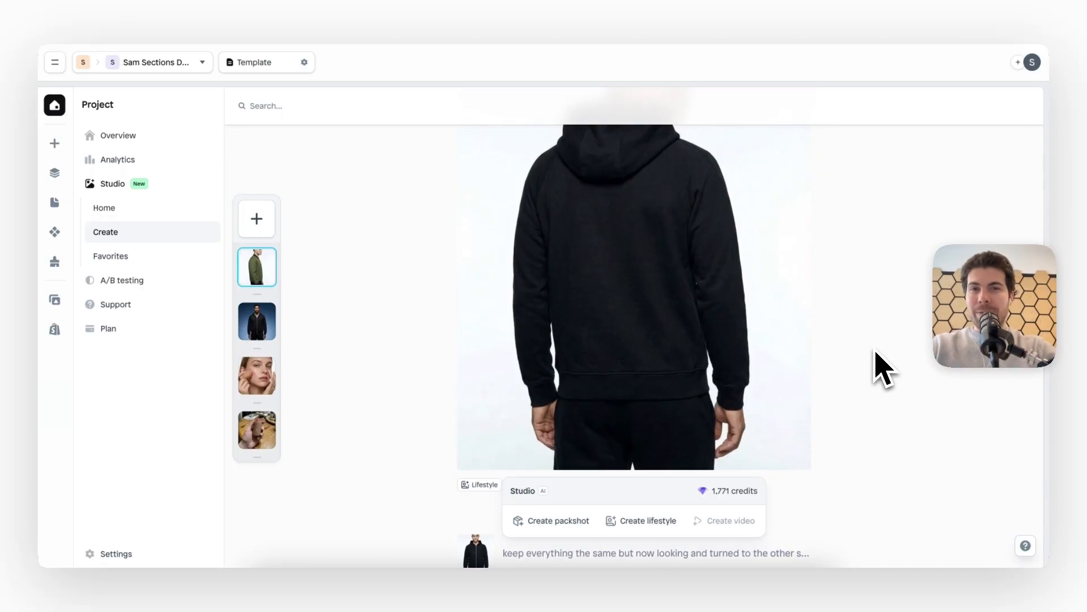
Start a new lifestyle image from the Studio home page and browse its scene presets
click(141, 210)
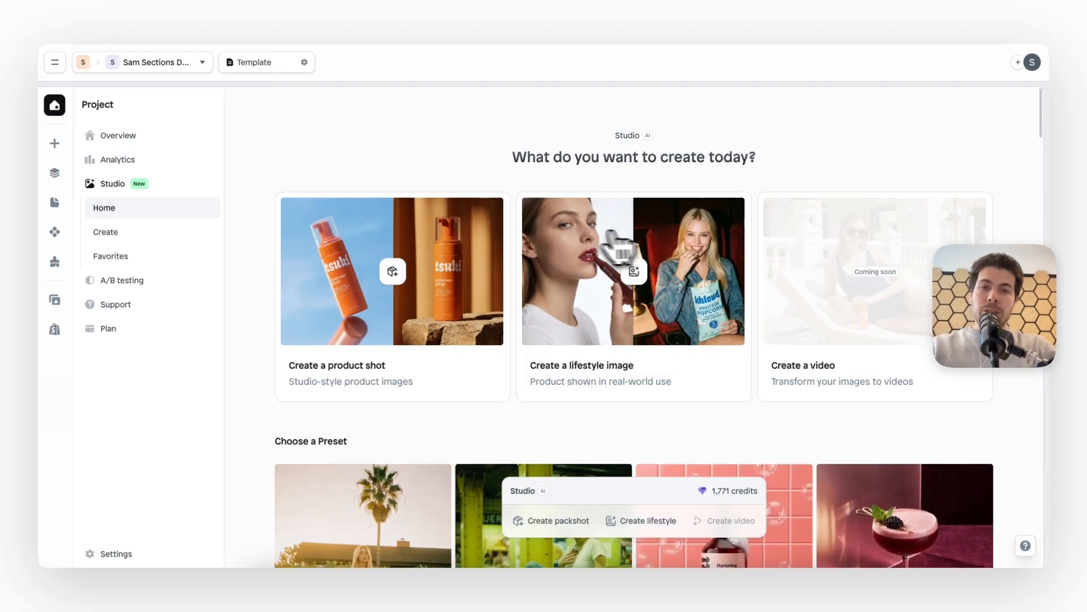
click(663, 311)
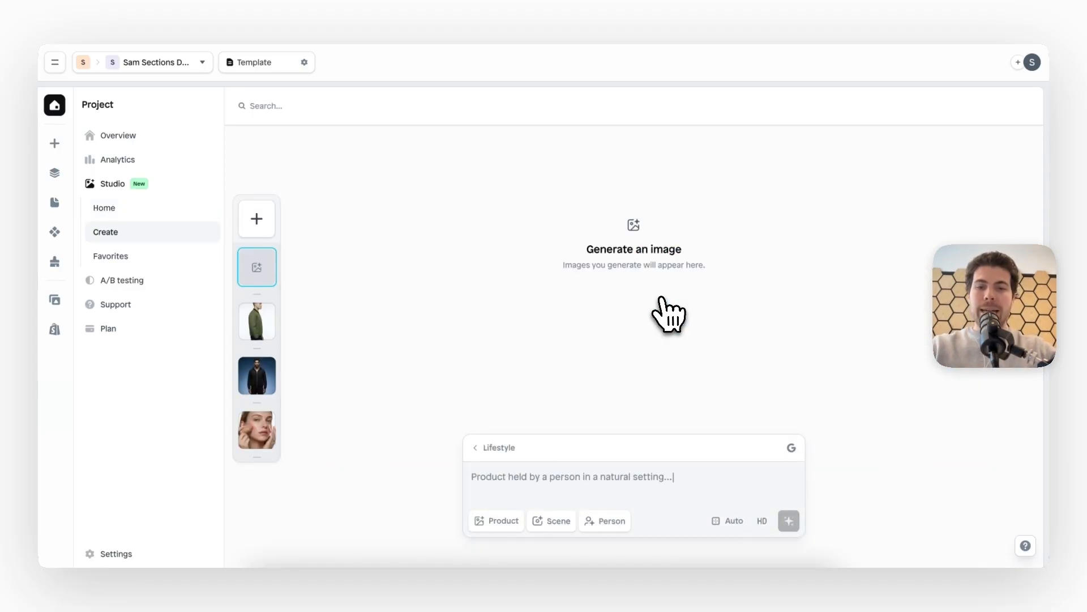
click(552, 526)
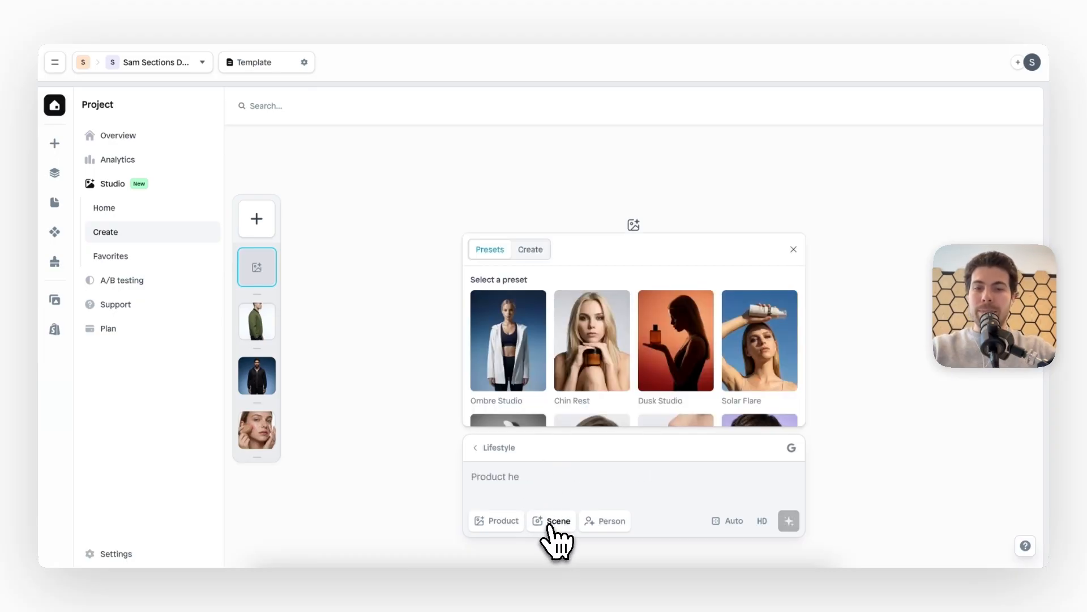
scroll(759, 383, down, 10)
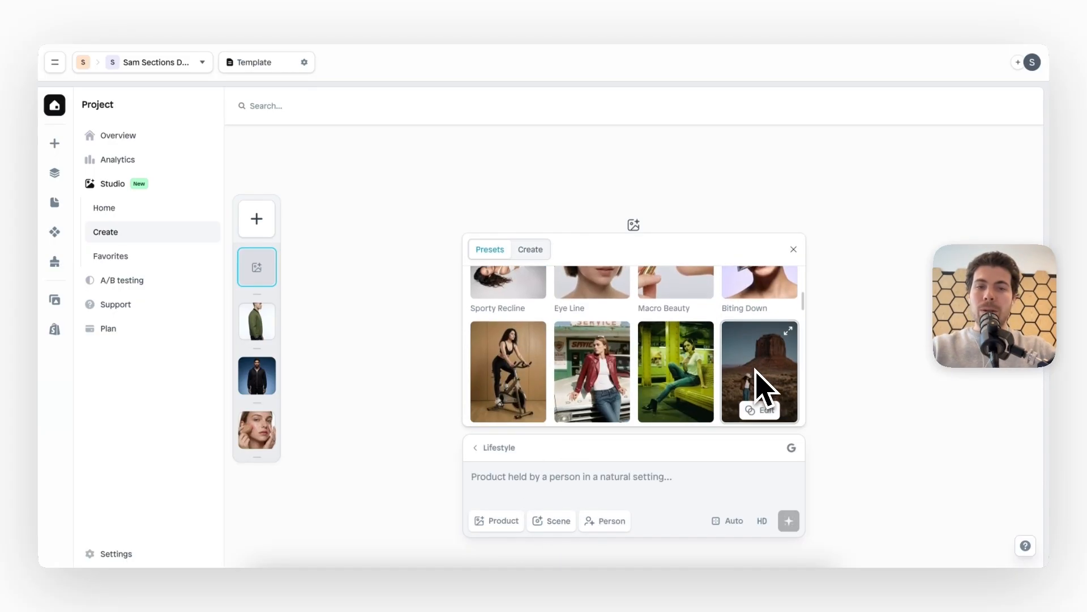
scroll(517, 347, down, 3)
scroll(512, 345, up, 12)
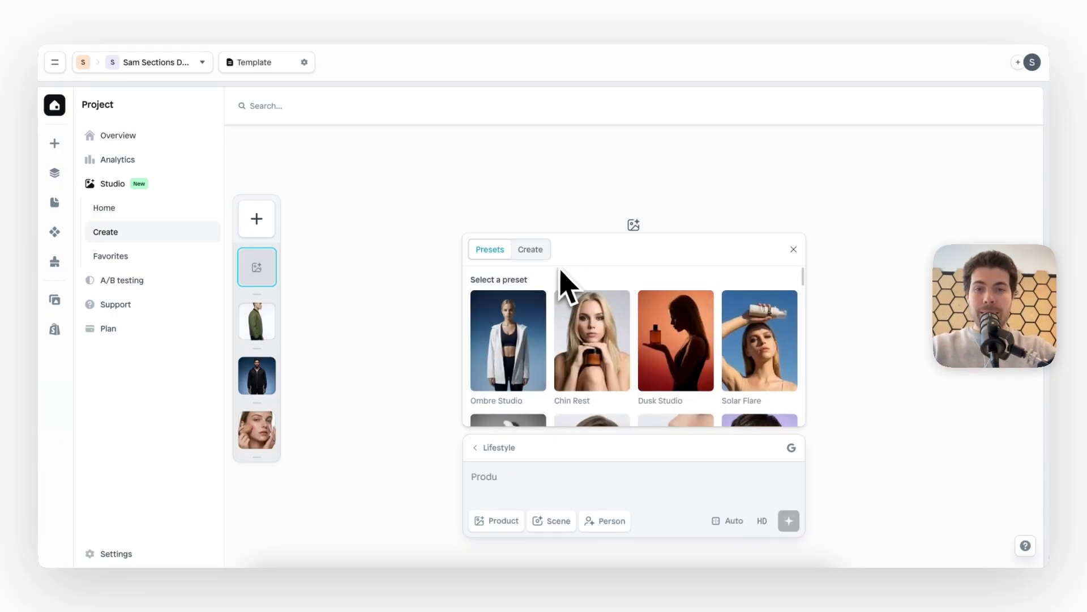
Create a custom scene with the Studio background and the Basic clothing option
click(538, 252)
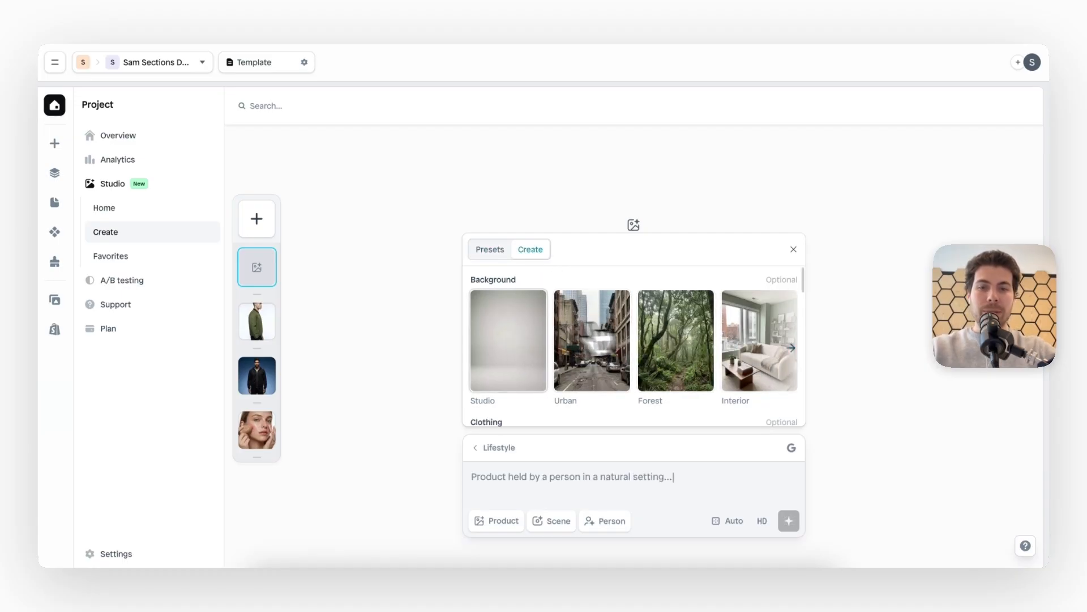
click(522, 337)
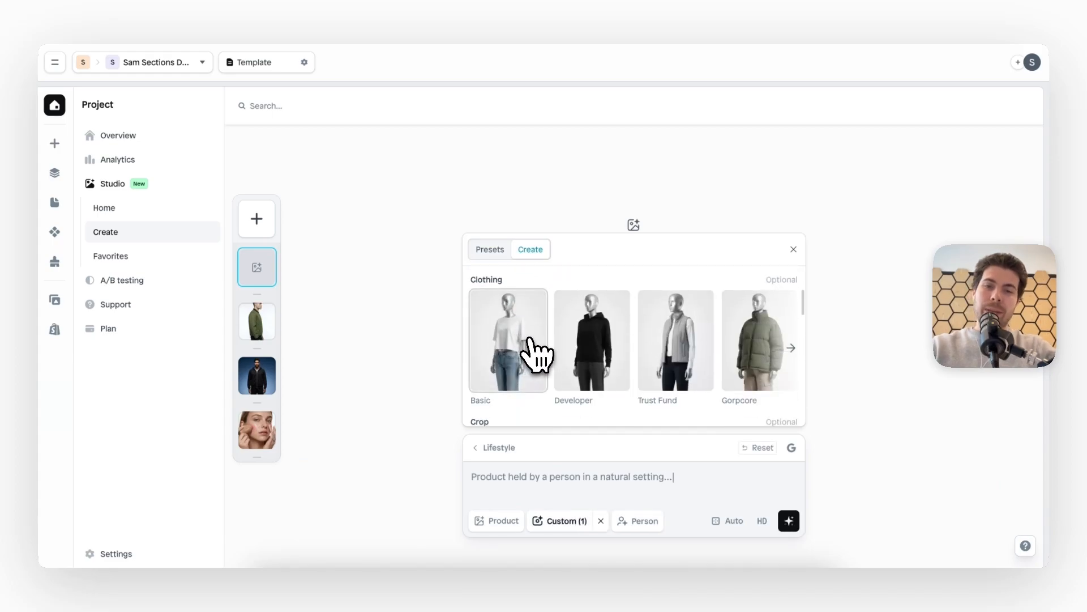
scroll(625, 359, right, 5)
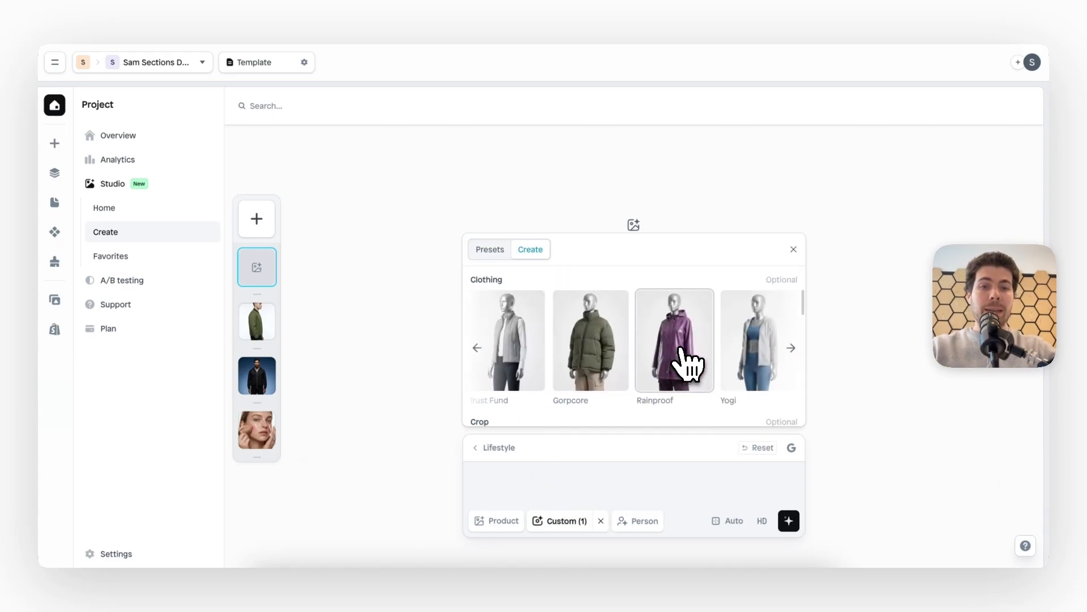
scroll(687, 362, right, 3)
scroll(687, 362, left, 6)
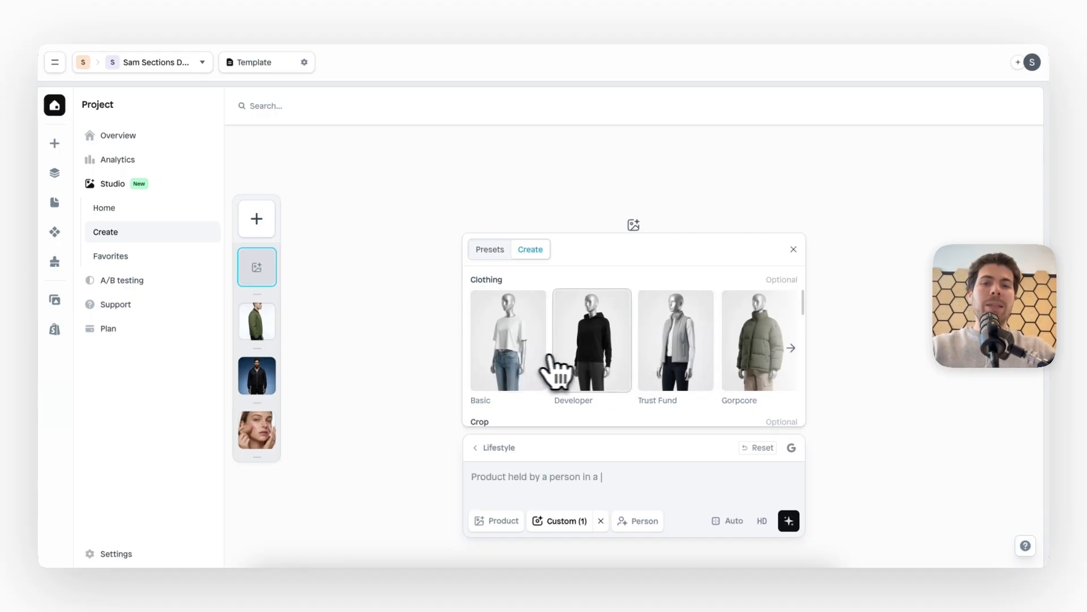
click(529, 374)
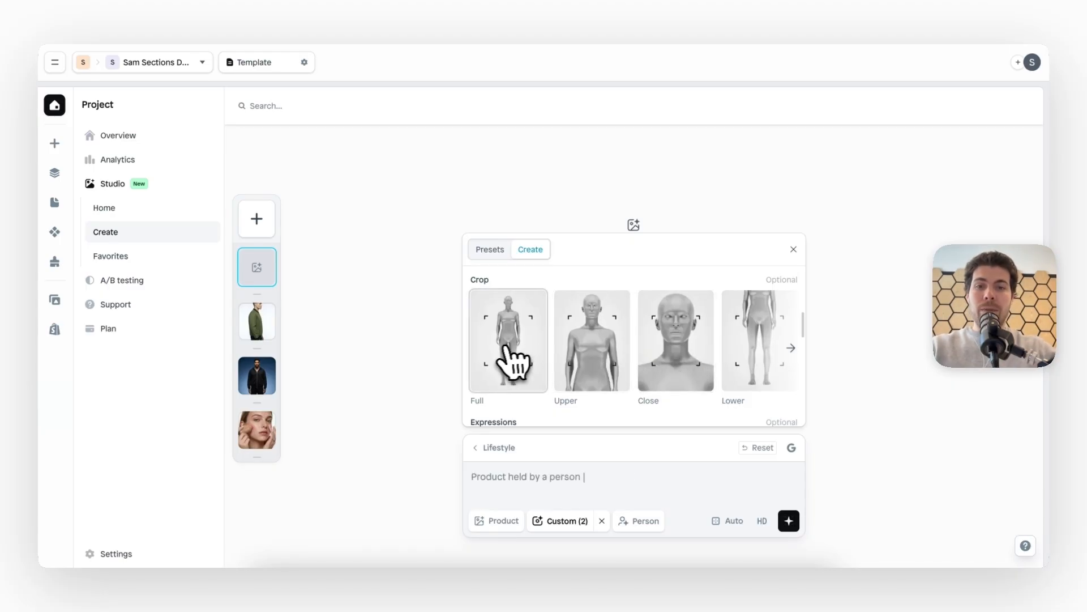
Look through the crop options and choose the Full crop for the custom scene
scroll(655, 335, right, 1)
scroll(655, 335, right, 2)
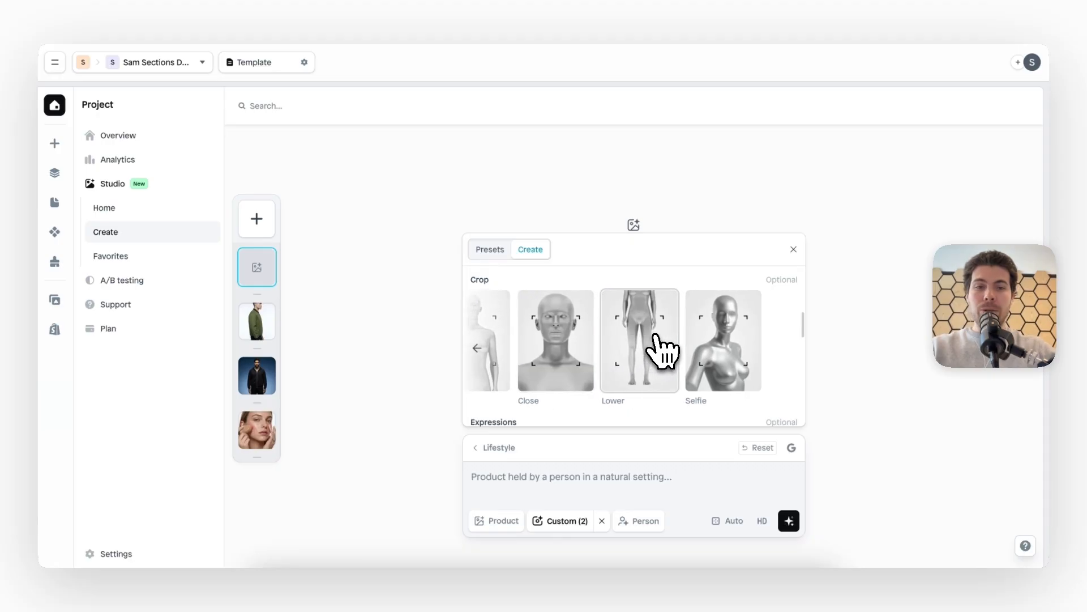
scroll(656, 335, left, 2)
scroll(655, 335, left, 1)
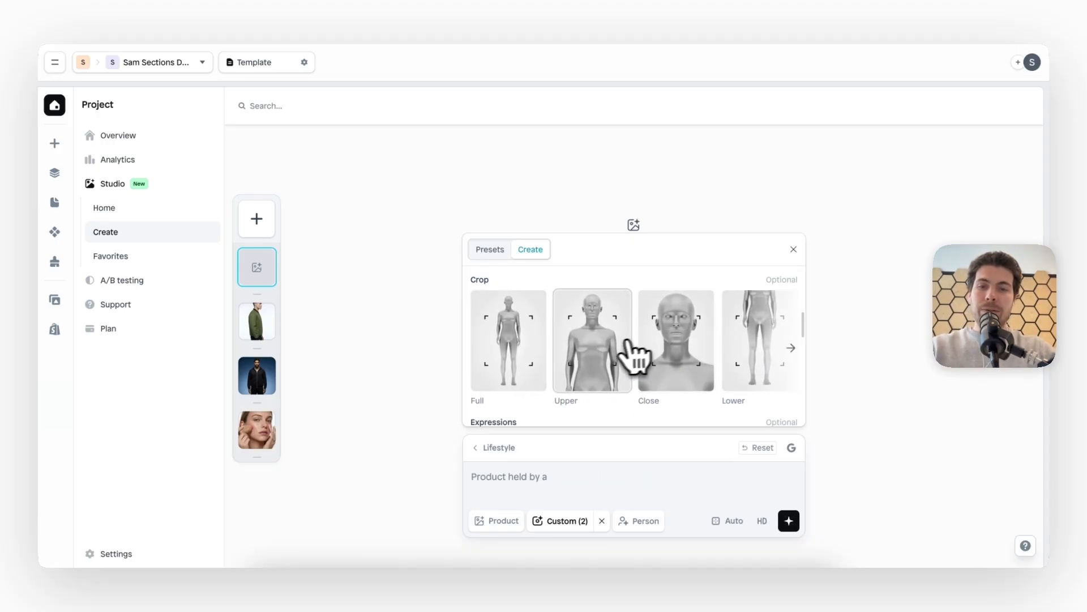
click(530, 368)
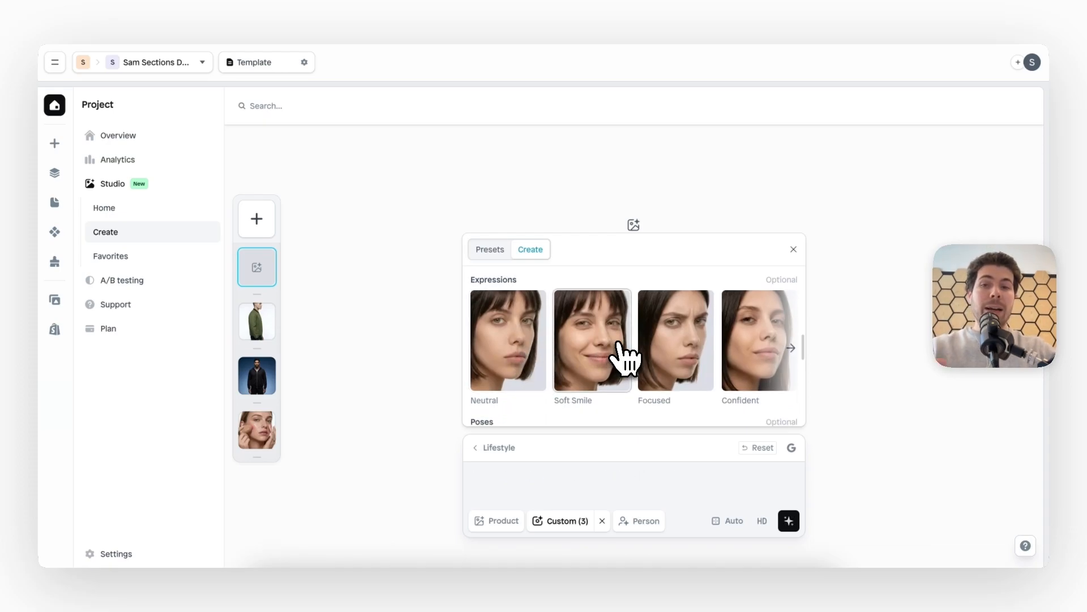
Look through the facial expressions and choose Neutral for the custom scene
scroll(695, 359, right, 3)
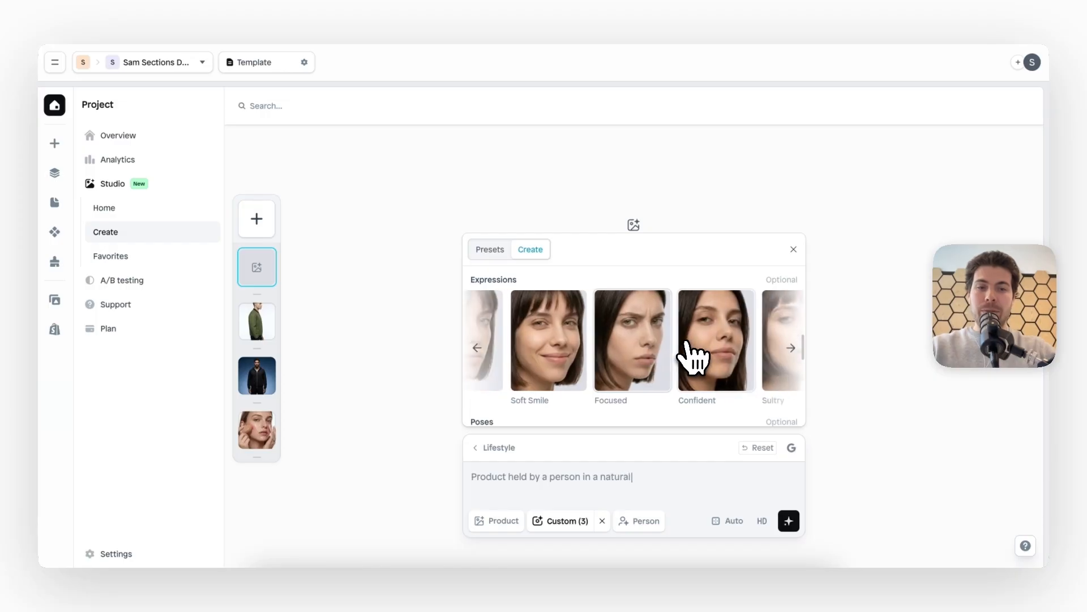
scroll(695, 358, left, 1)
scroll(693, 357, left, 2)
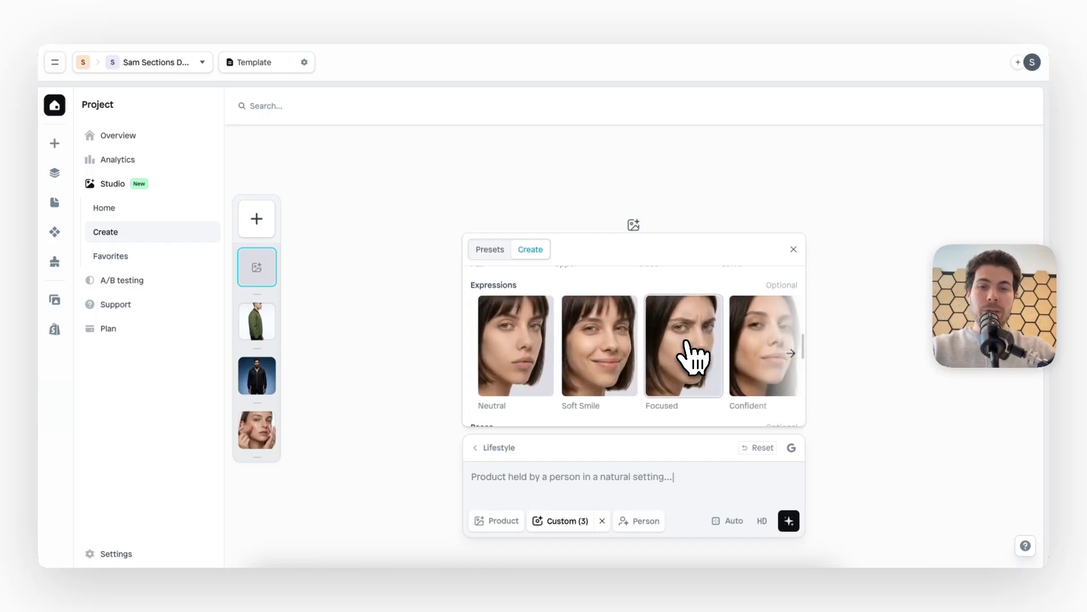
click(532, 367)
Look through the model poses and choose Hands Together for the custom scene
scroll(530, 368, down, 3)
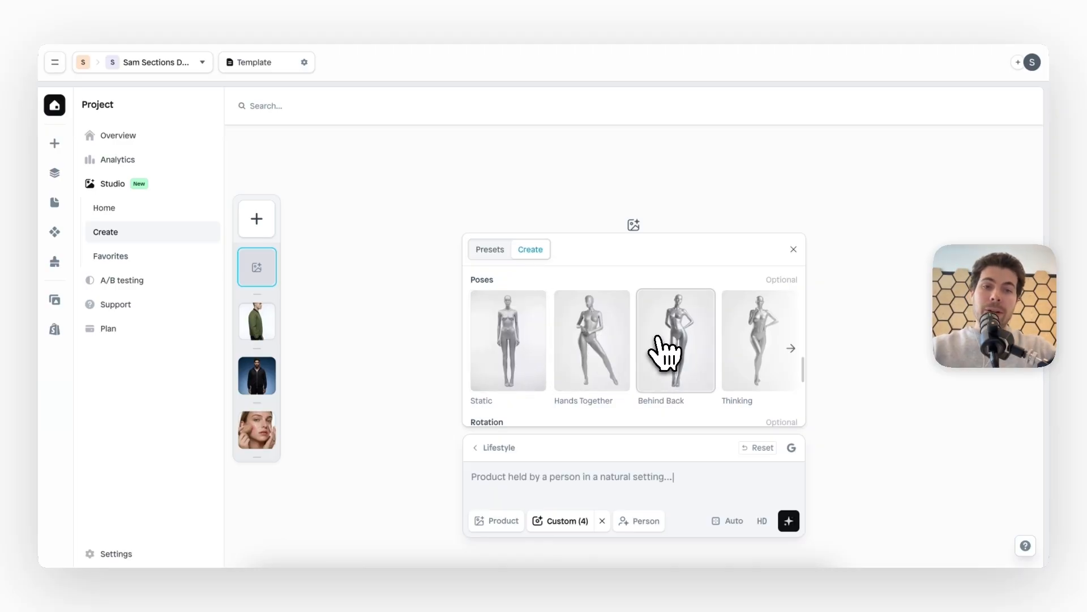
scroll(666, 354, right, 4)
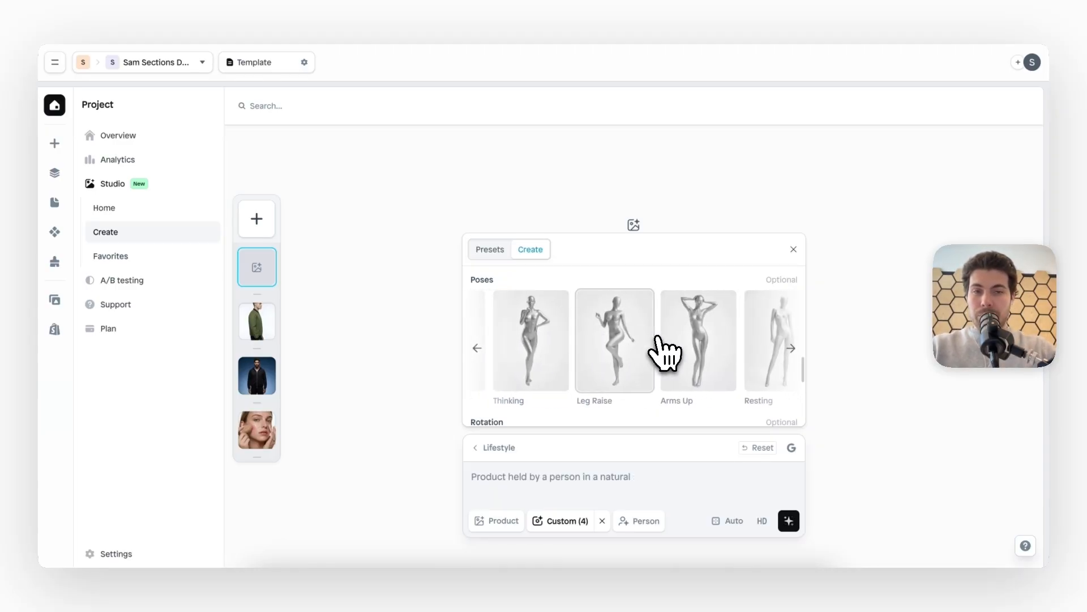
scroll(665, 354, left, 2)
scroll(666, 354, left, 2)
scroll(665, 354, right, 5)
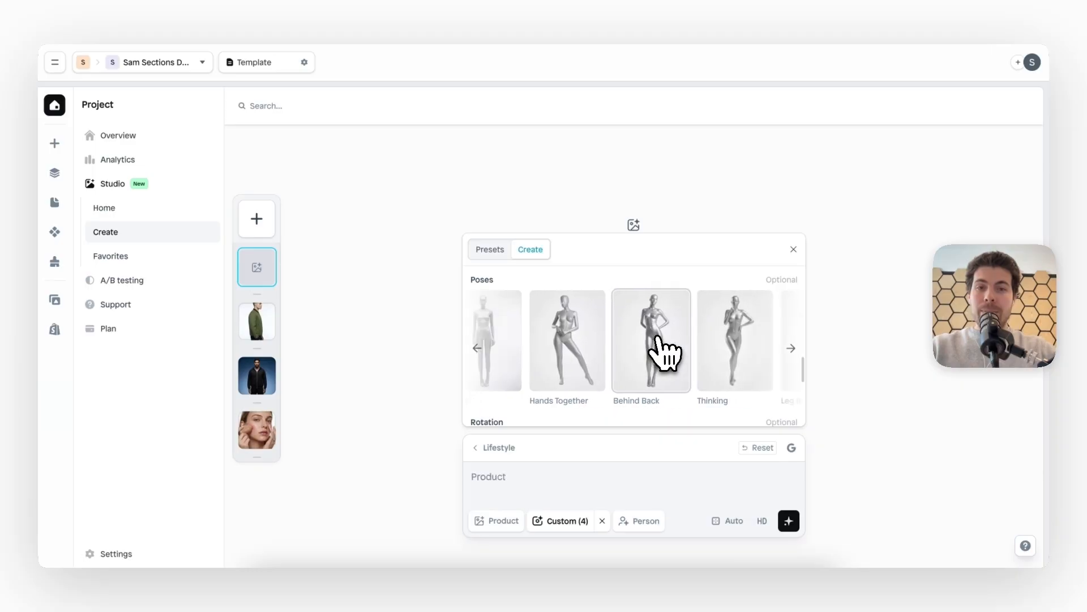
scroll(666, 354, left, 5)
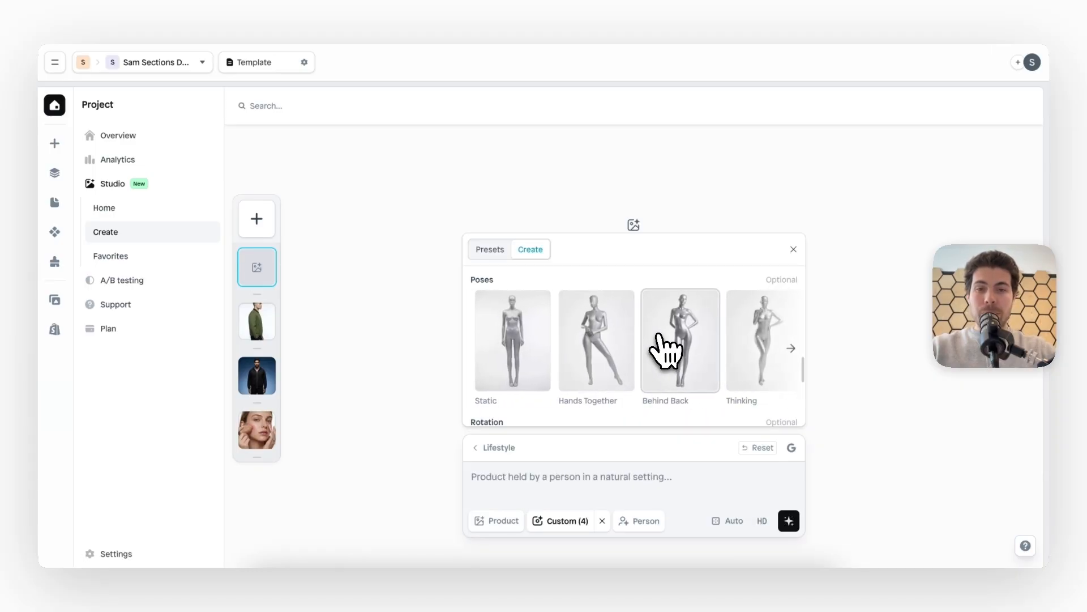
click(606, 355)
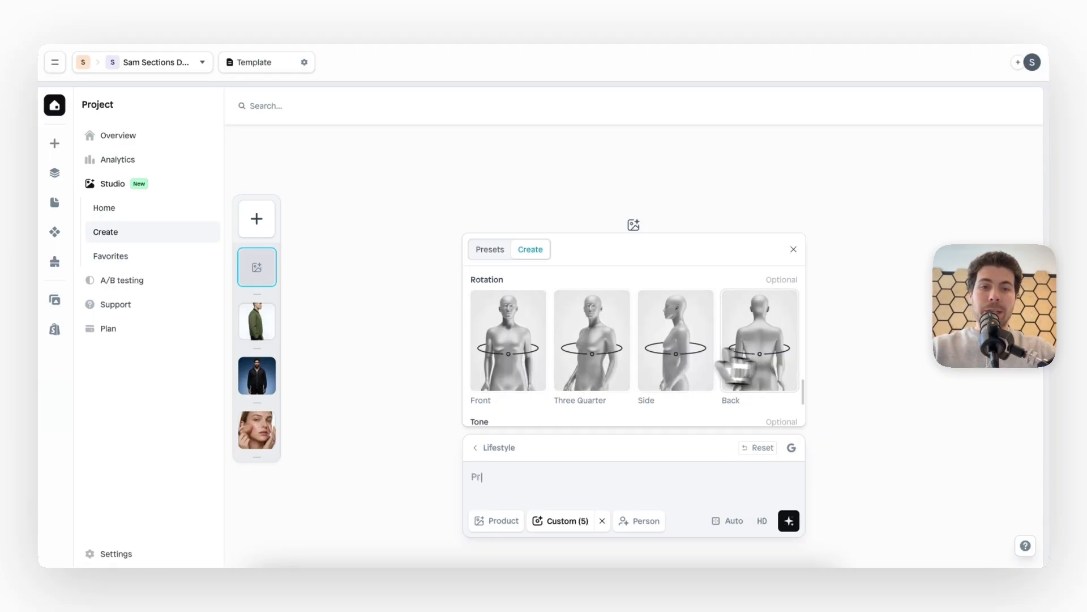
Set the model's rotation to Front, look over the tone options and close the scene settings
click(533, 375)
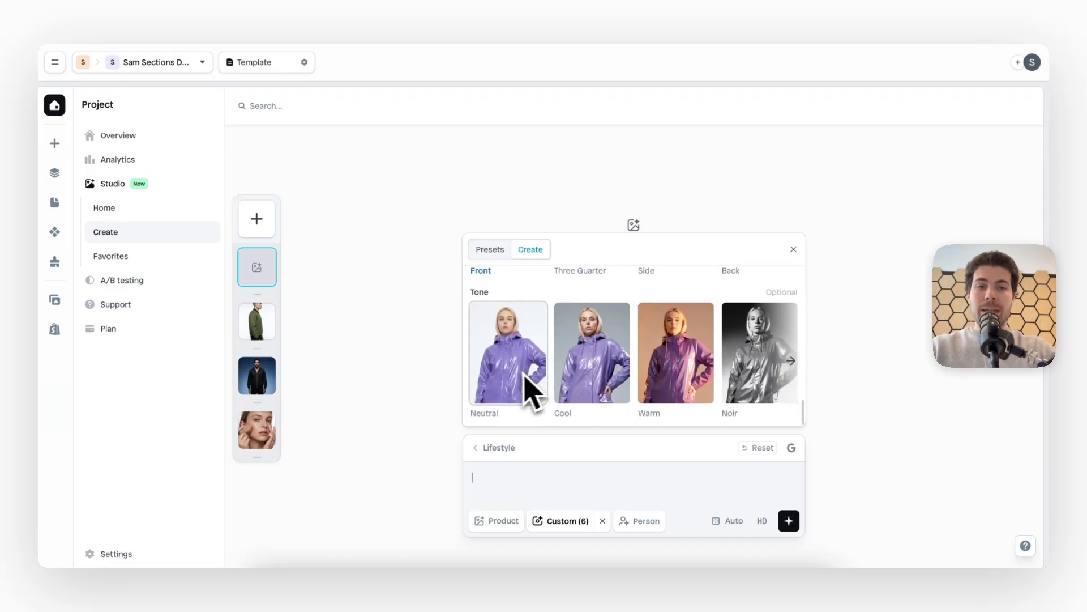
scroll(742, 363, right, 3)
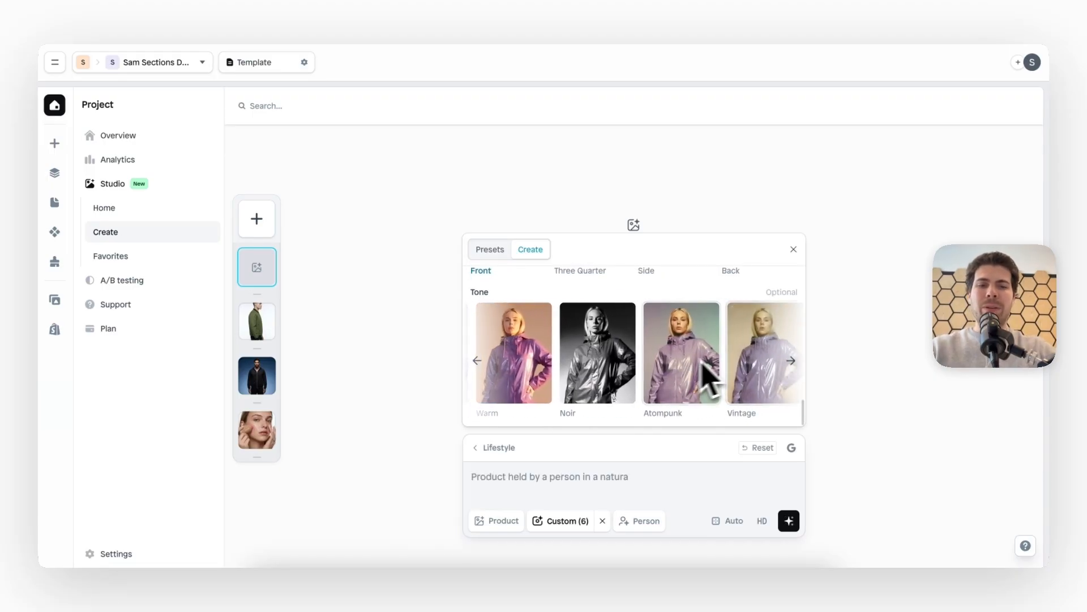
scroll(612, 384, left, 3)
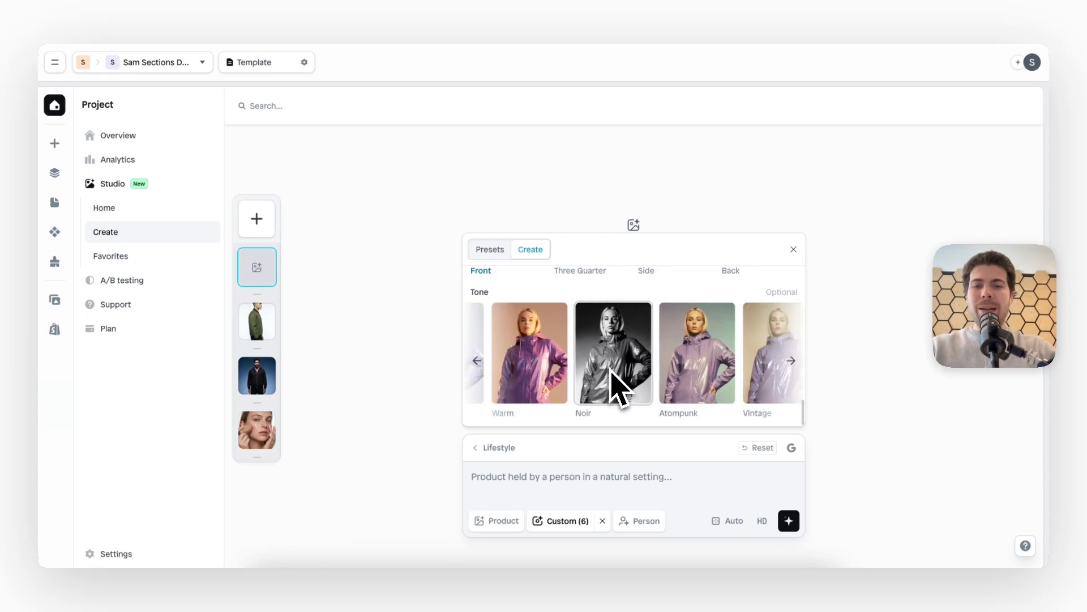
click(793, 249)
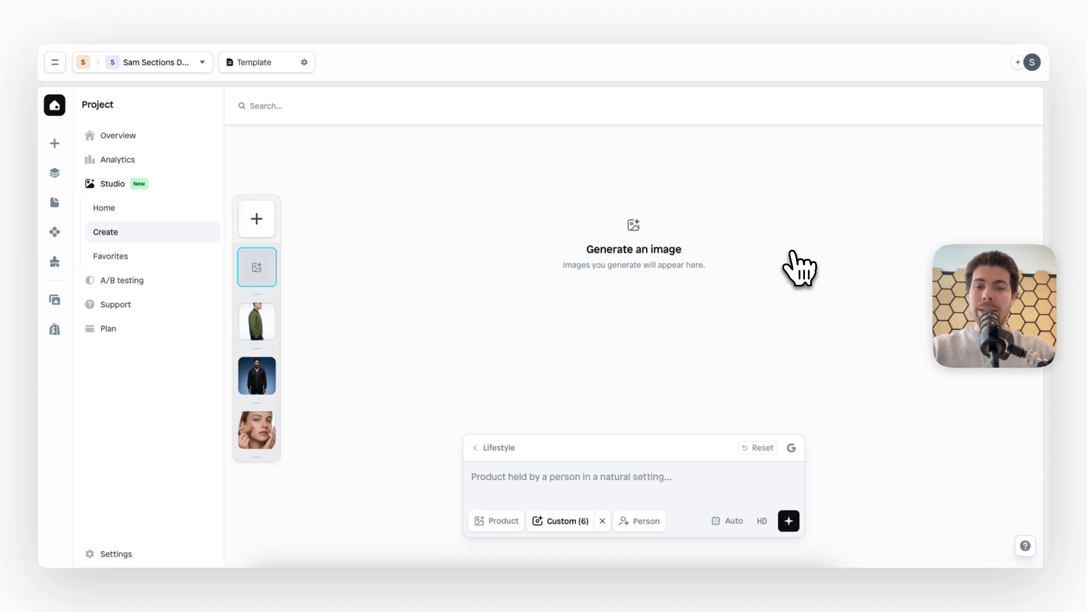
Browse the female and male persons and choose the female preset Mara for editing
click(642, 522)
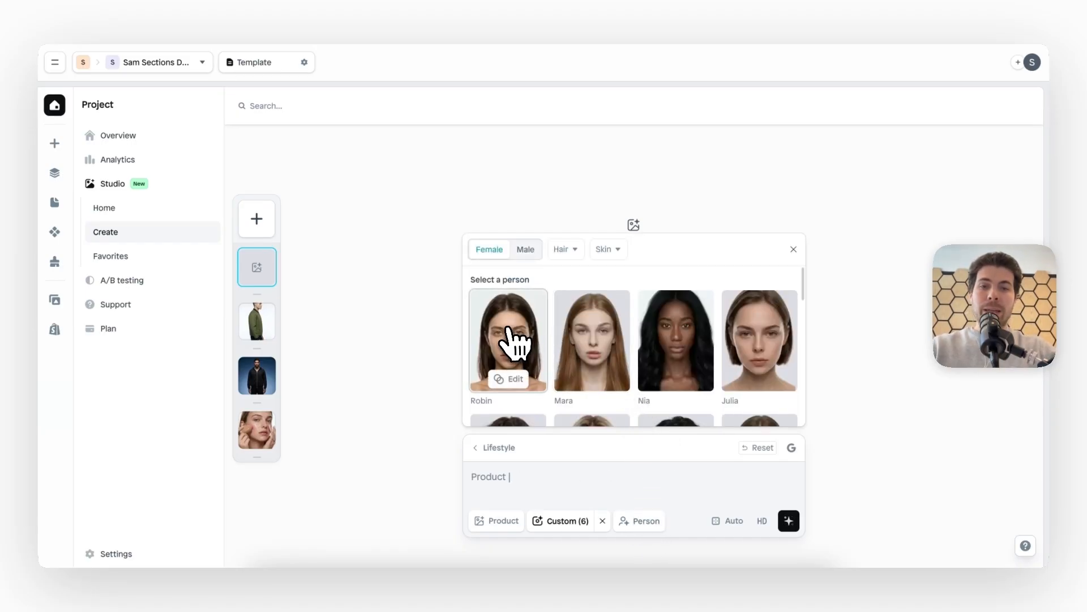
scroll(663, 333, down, 11)
scroll(664, 333, up, 11)
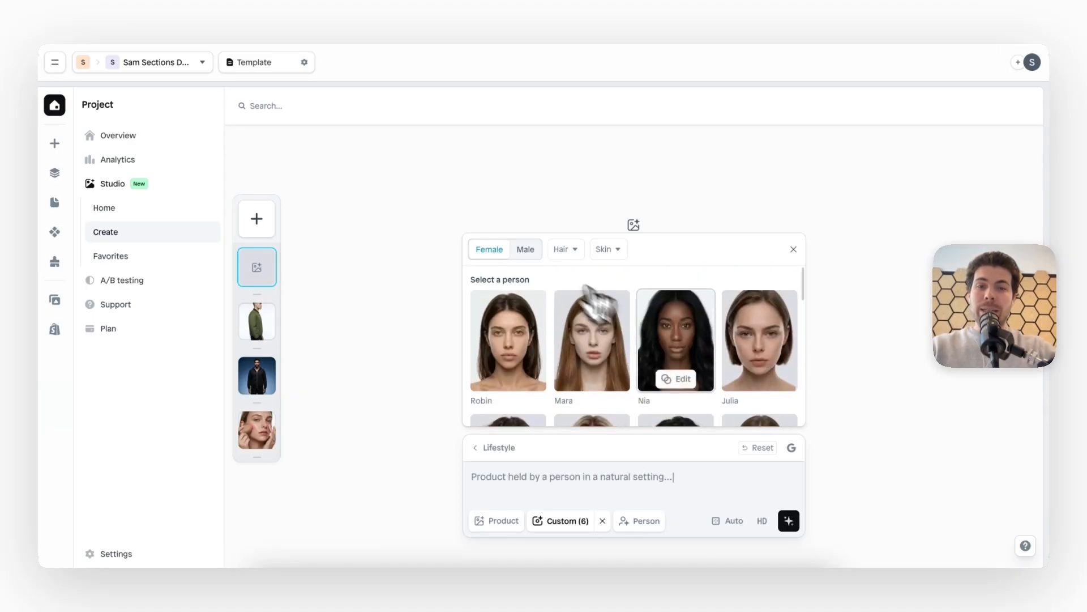
click(526, 249)
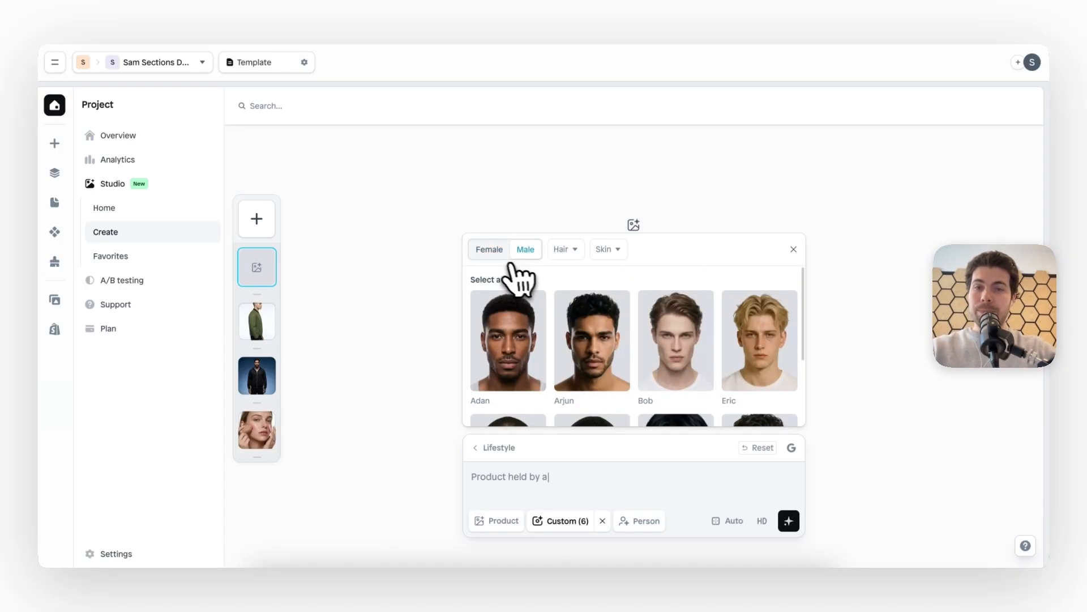
click(489, 250)
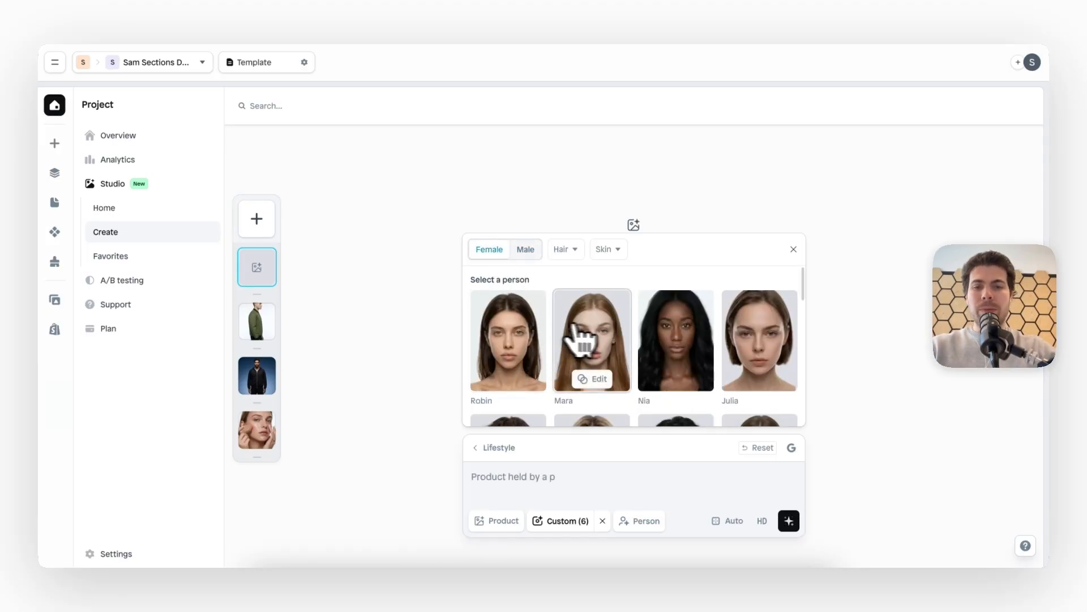
click(596, 379)
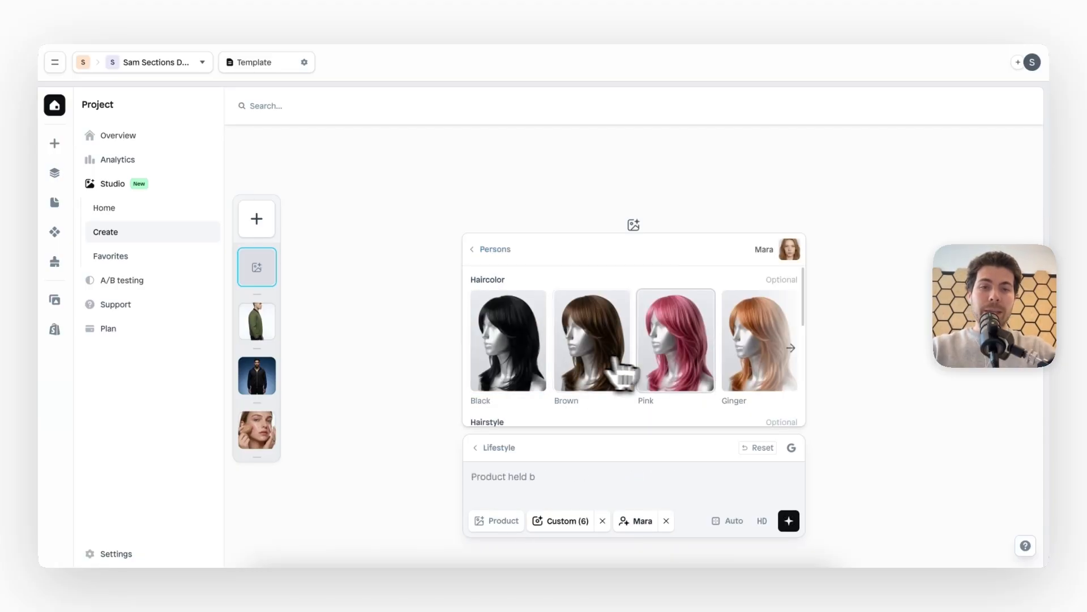
Set the person's hairstyle to Long Layers, look over the makeup options and close the person settings
scroll(705, 374, down, 3)
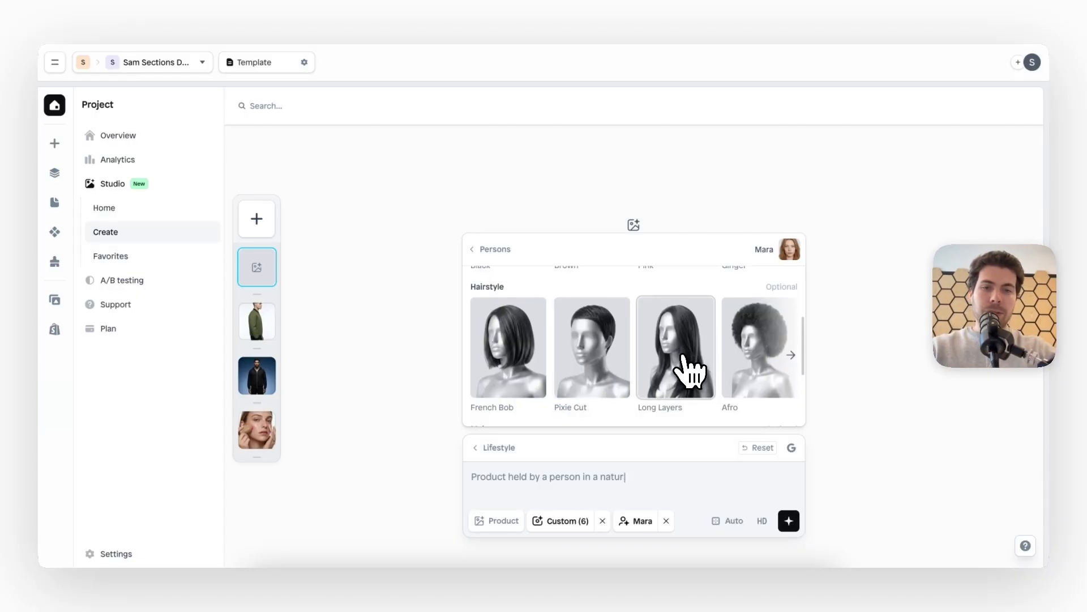
click(688, 368)
scroll(688, 371, down, 1)
scroll(689, 371, down, 1)
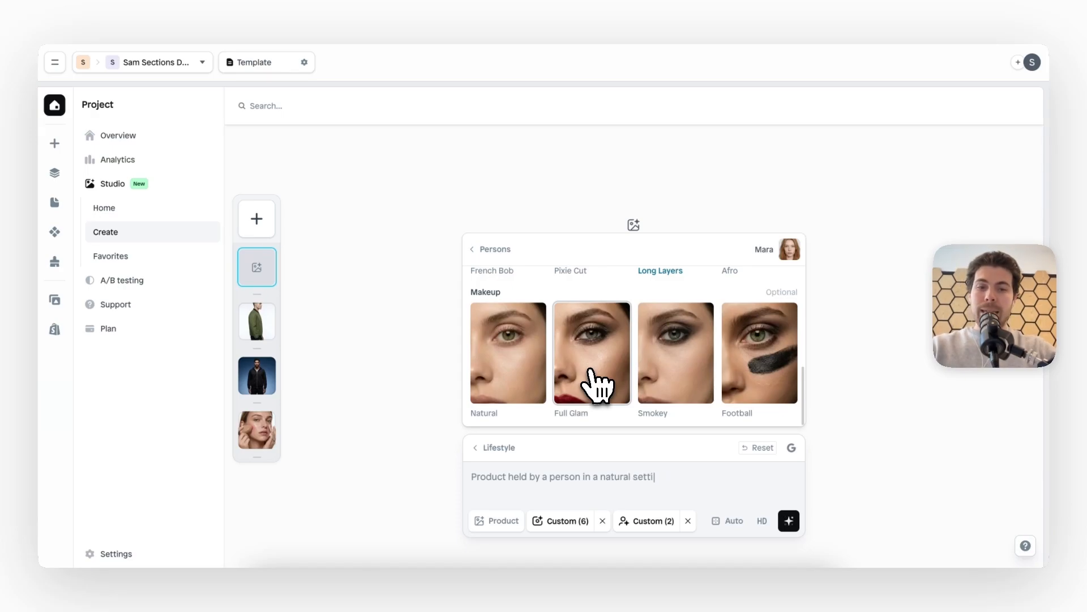
click(600, 478)
Review the chosen scene settings and enter "White gradient studio background" as the image prompt
mouse_move(577, 515)
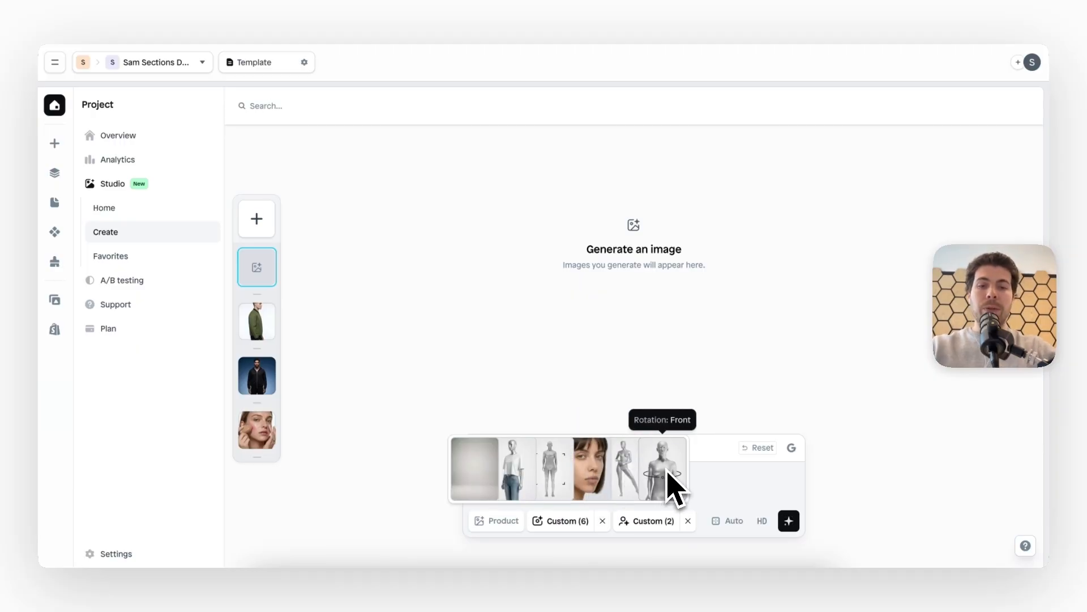
mouse_move(652, 522)
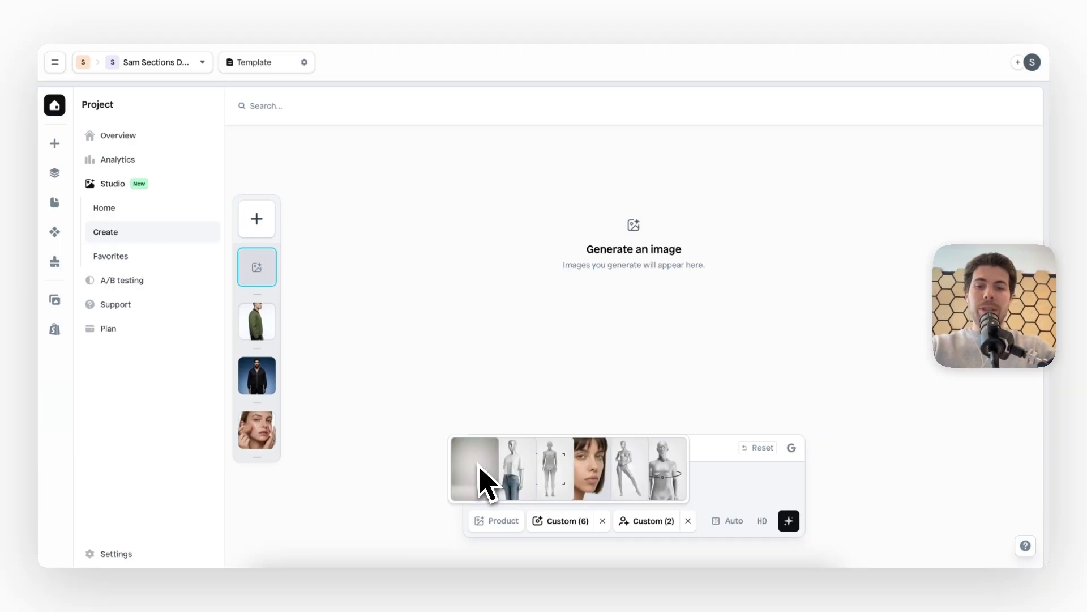
click(486, 490)
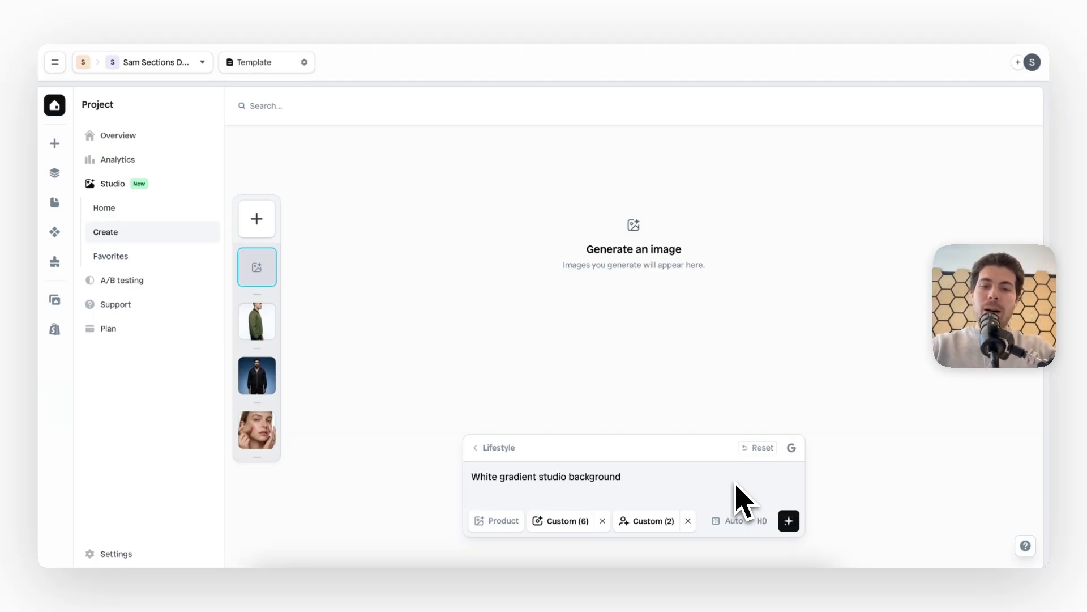
Set the image ratio to 1:1 and the generation model to Gemini 3 Pro
click(732, 520)
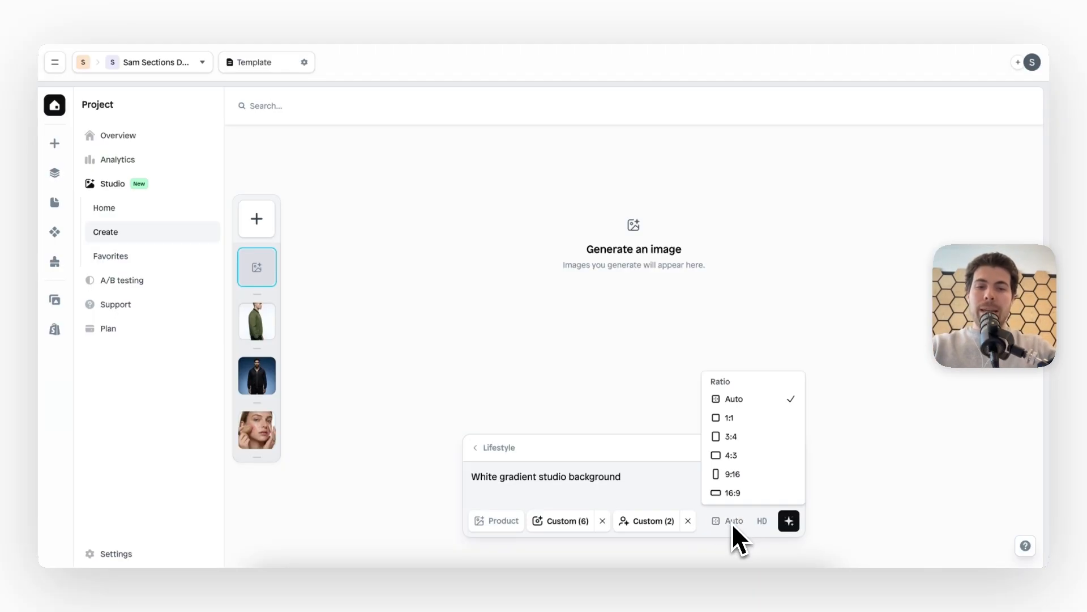
click(754, 419)
click(791, 448)
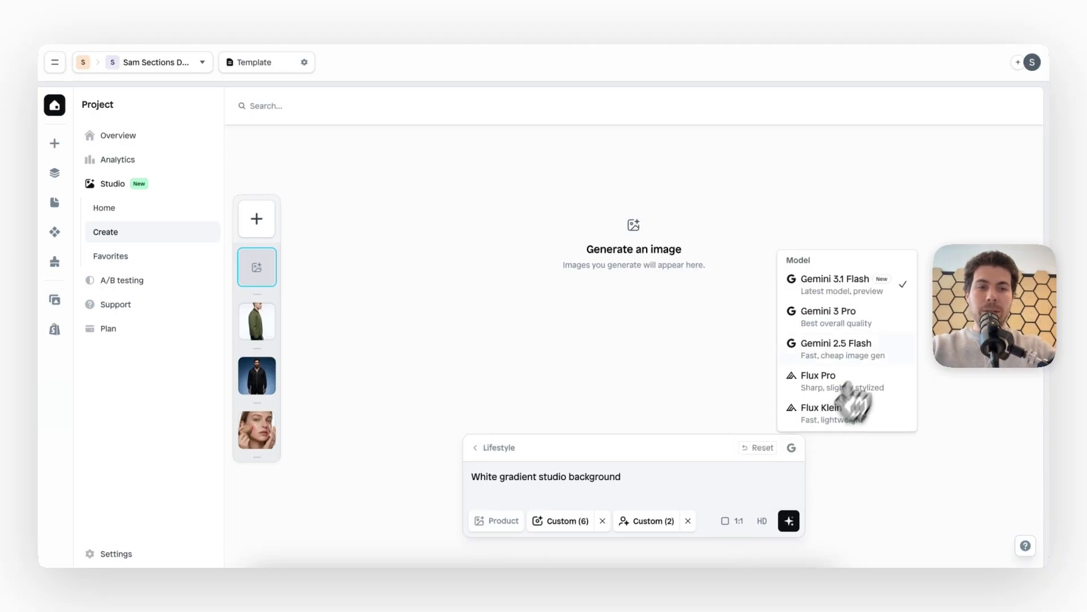
click(883, 320)
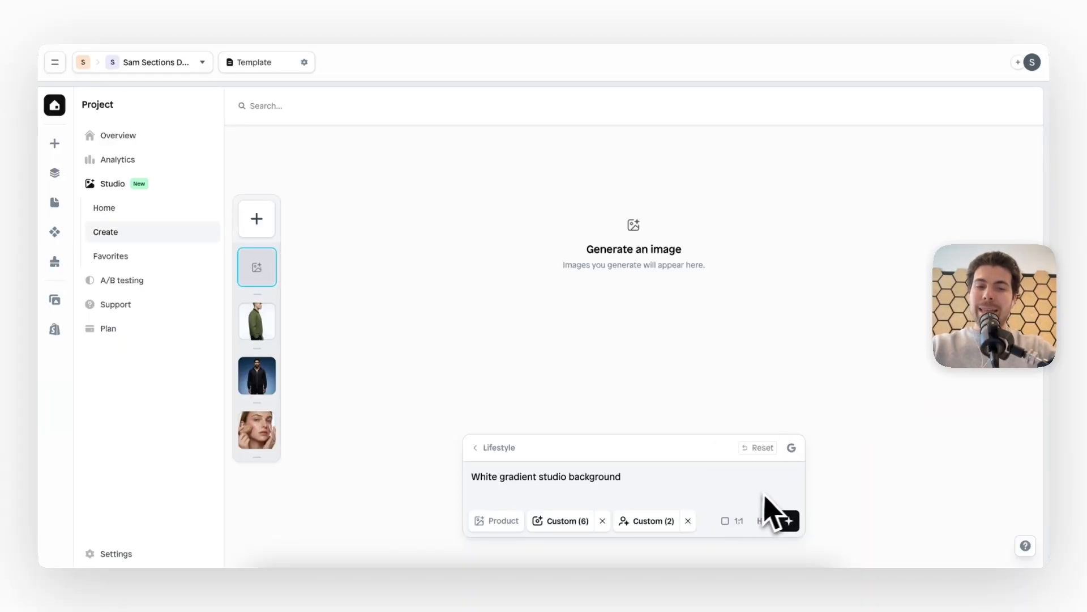
Generate the lifestyle image, inspect the result at full size and close the enlarged view
click(792, 524)
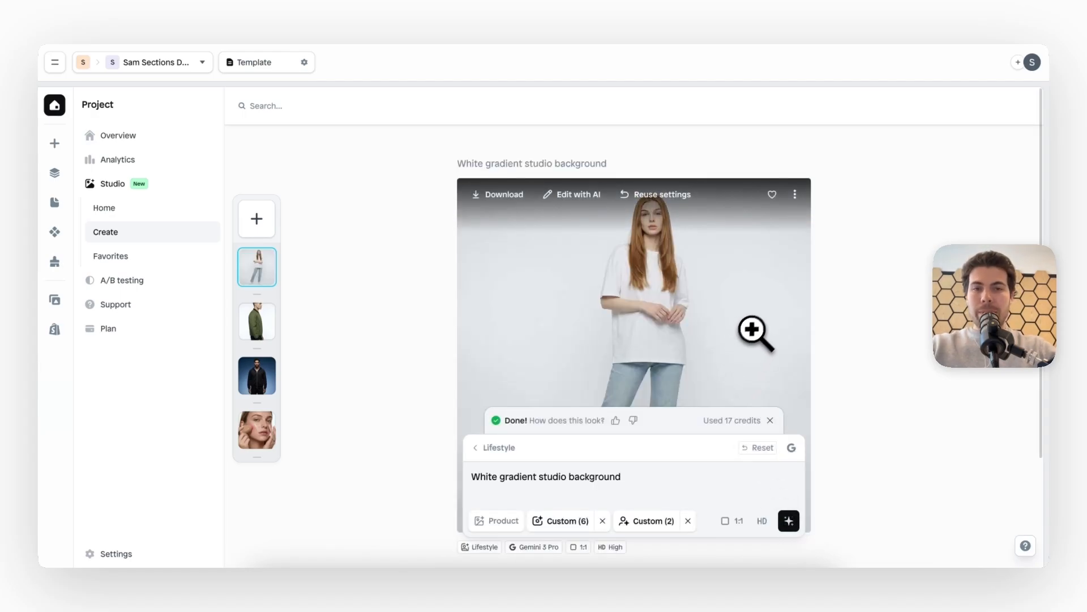
scroll(762, 325, down, 3)
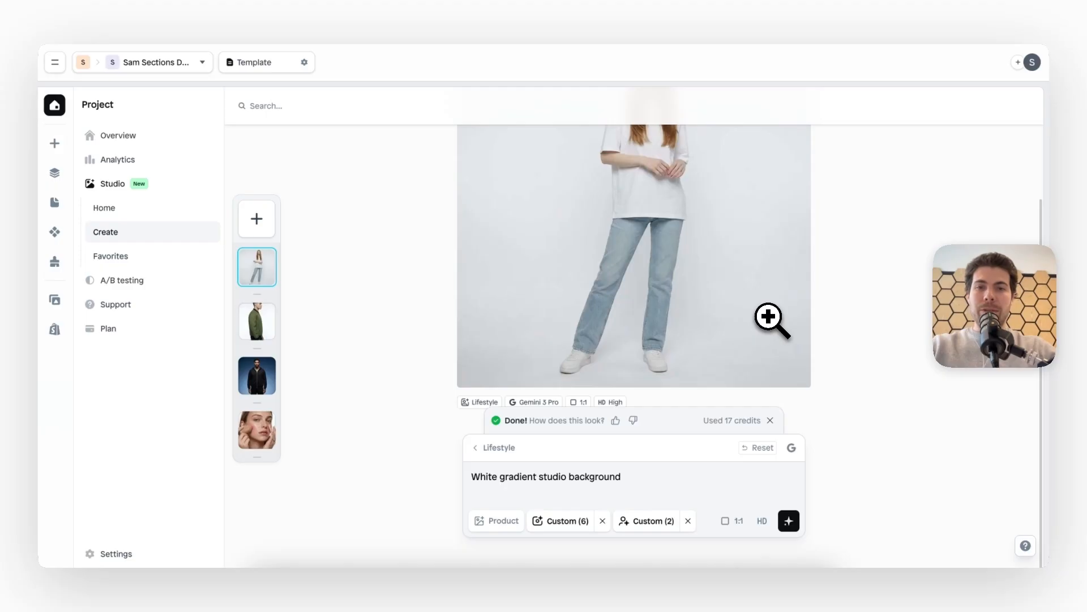
scroll(769, 317, up, 3)
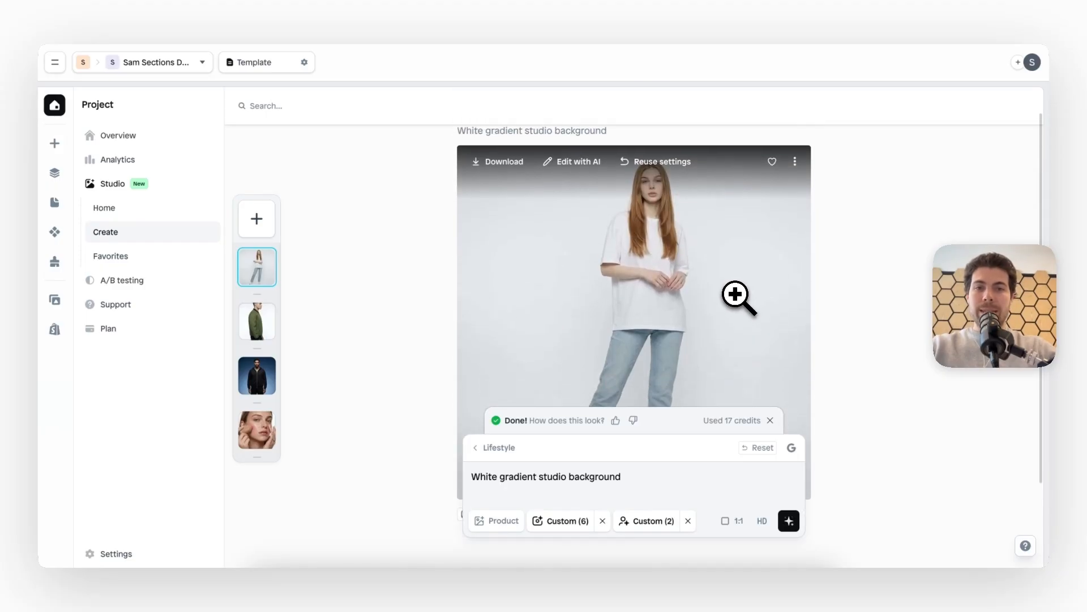
click(738, 297)
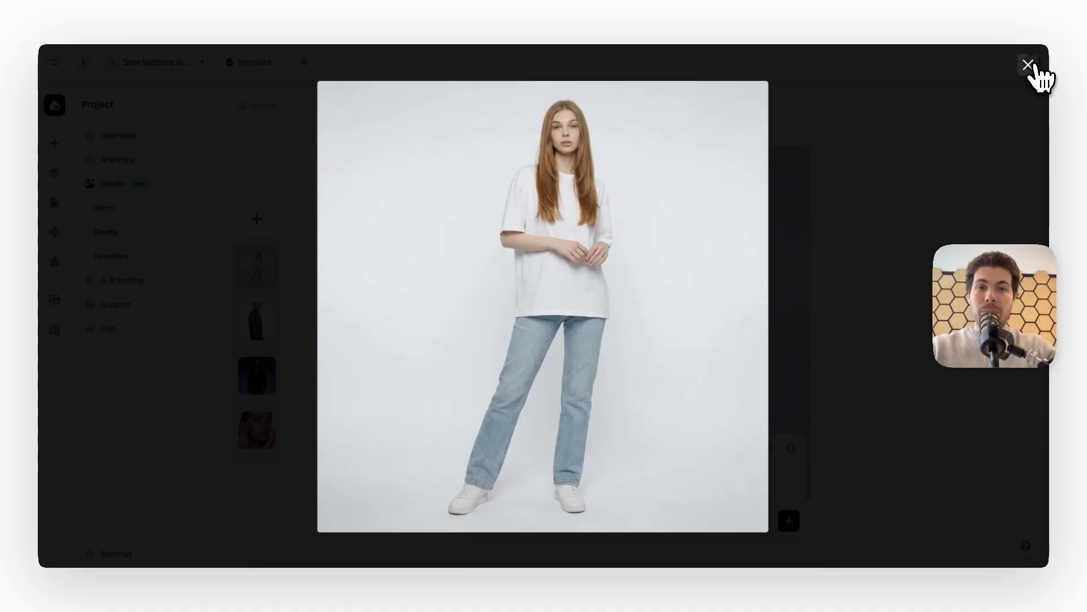
click(1028, 64)
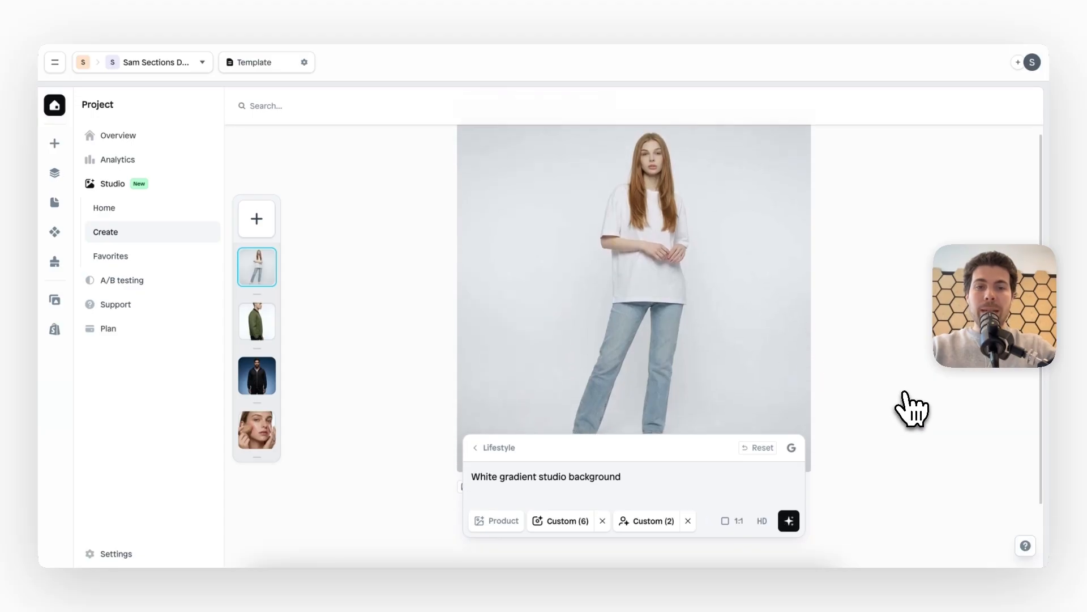
Change the custom scene's pose to Thinking and generate a new image
mouse_move(566, 521)
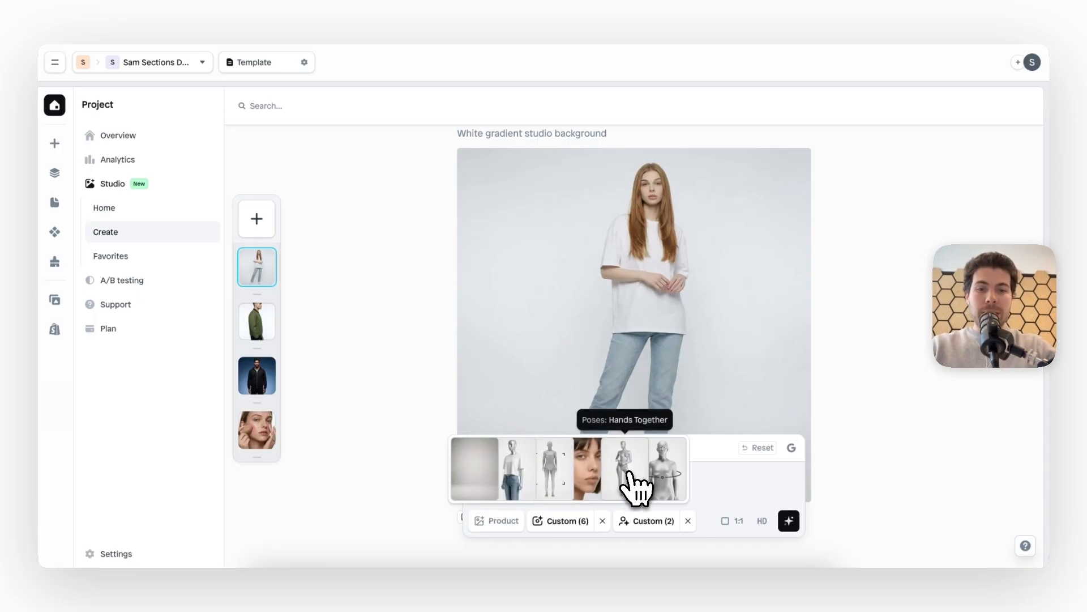
mouse_move(660, 516)
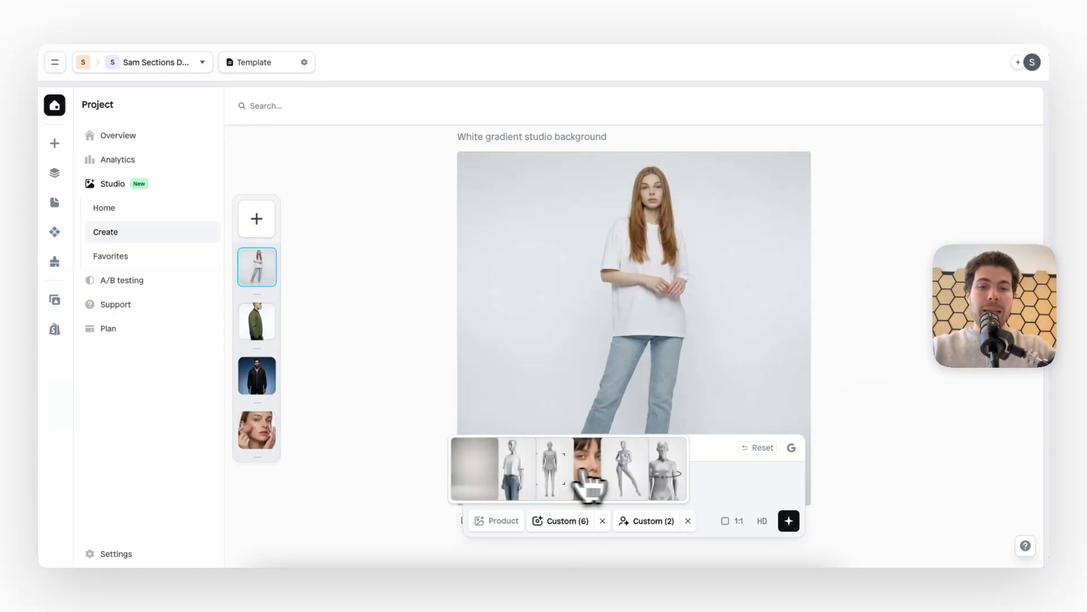
click(630, 479)
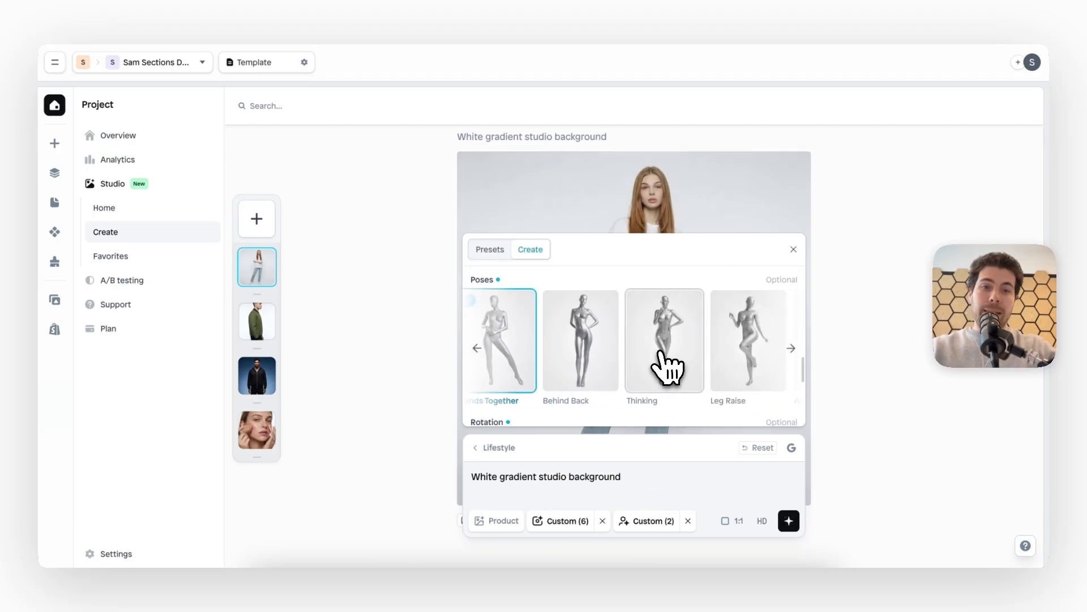
click(670, 368)
click(679, 476)
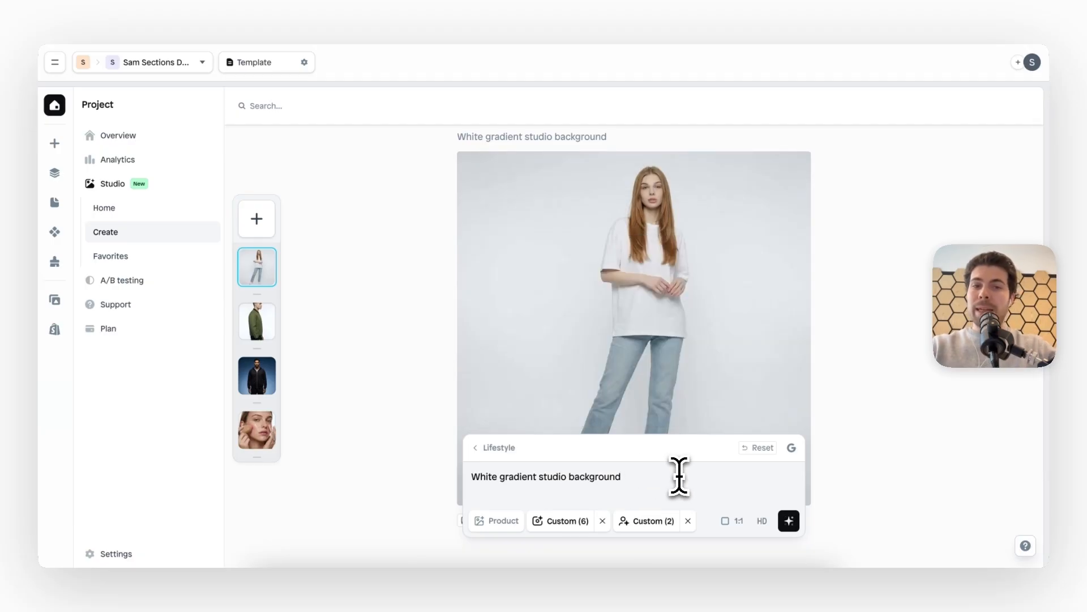
click(789, 521)
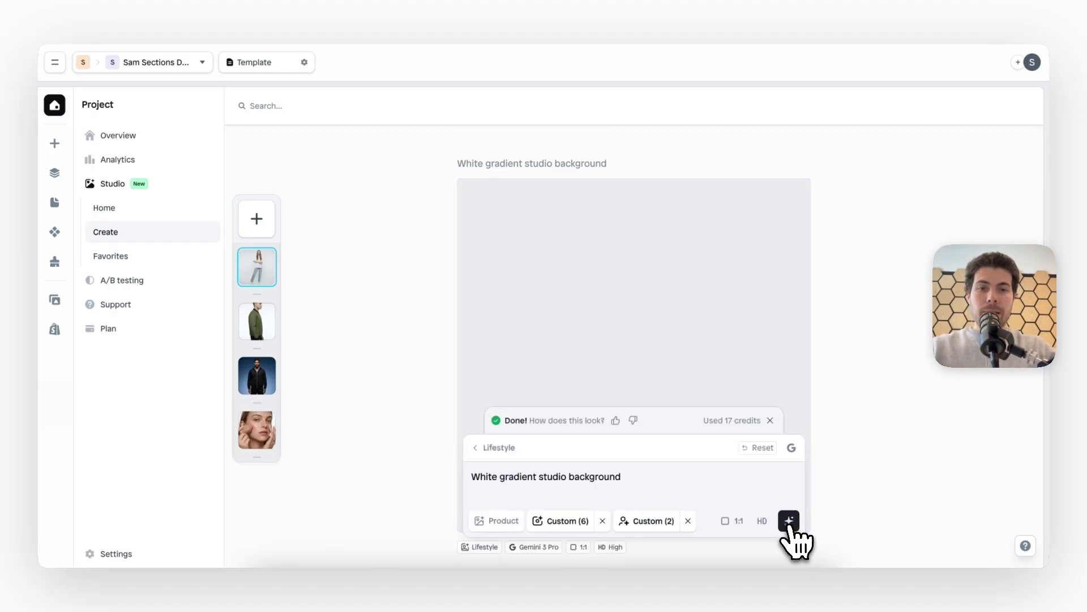
scroll(875, 340, down, 3)
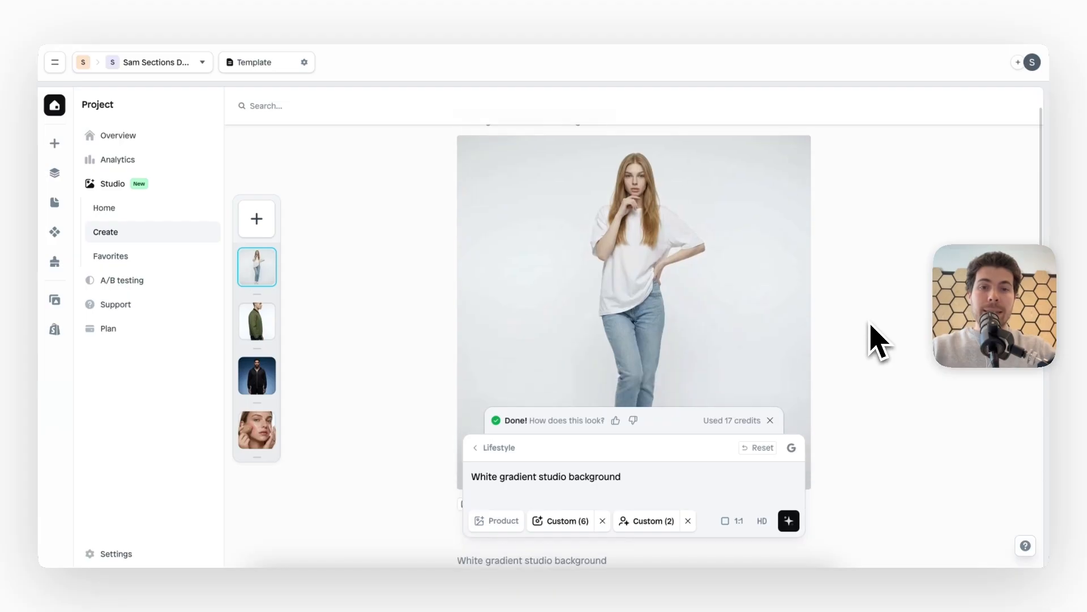
scroll(875, 340, down, 6)
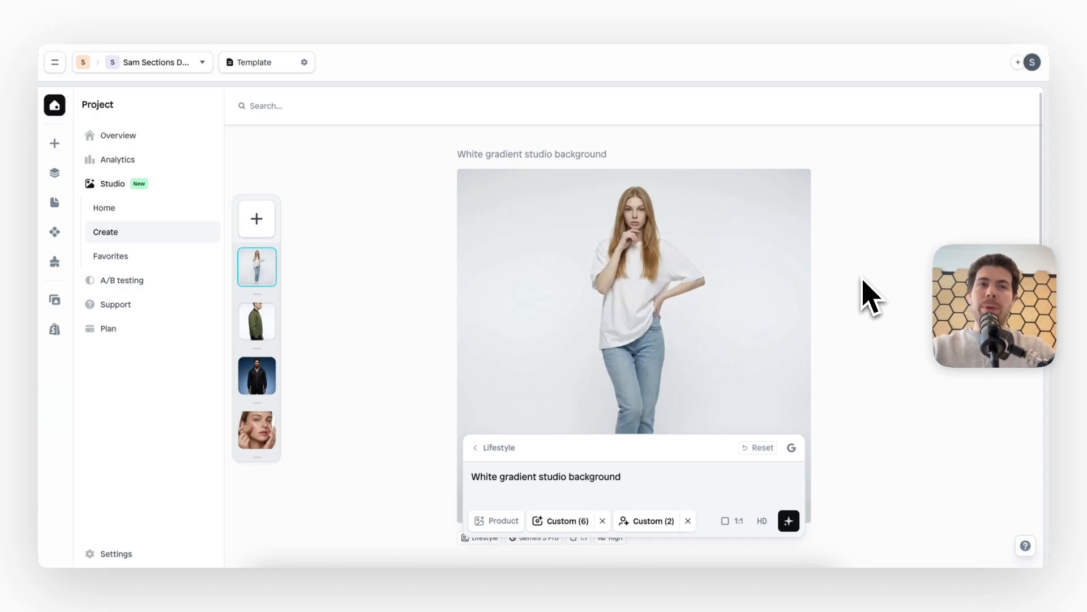
Look through the Shopify and Instant image assets offered for the product and close the asset picker
click(501, 522)
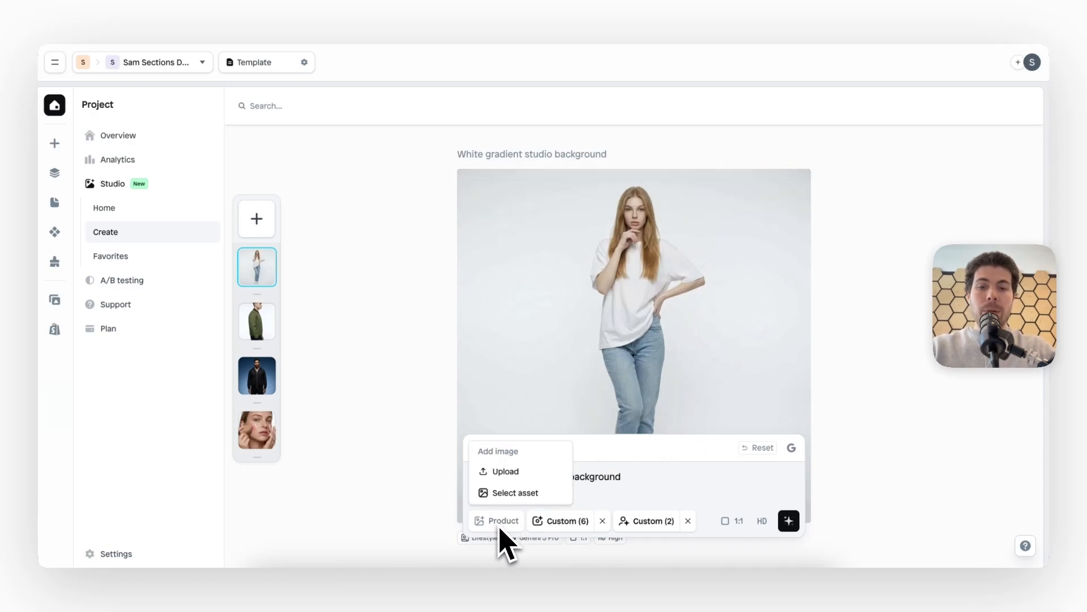
click(541, 497)
click(589, 306)
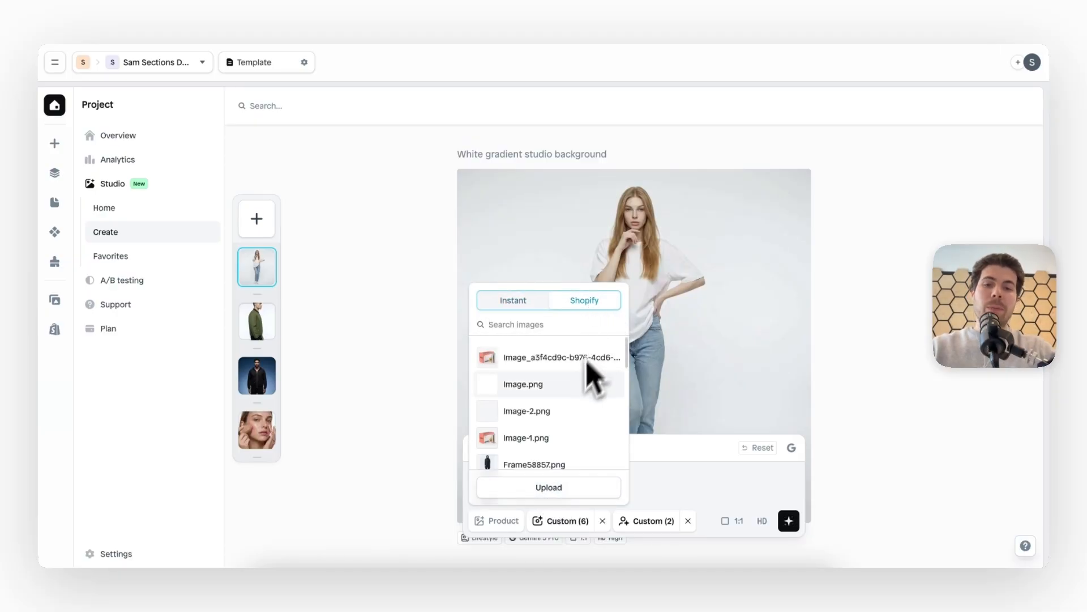
click(522, 306)
click(662, 473)
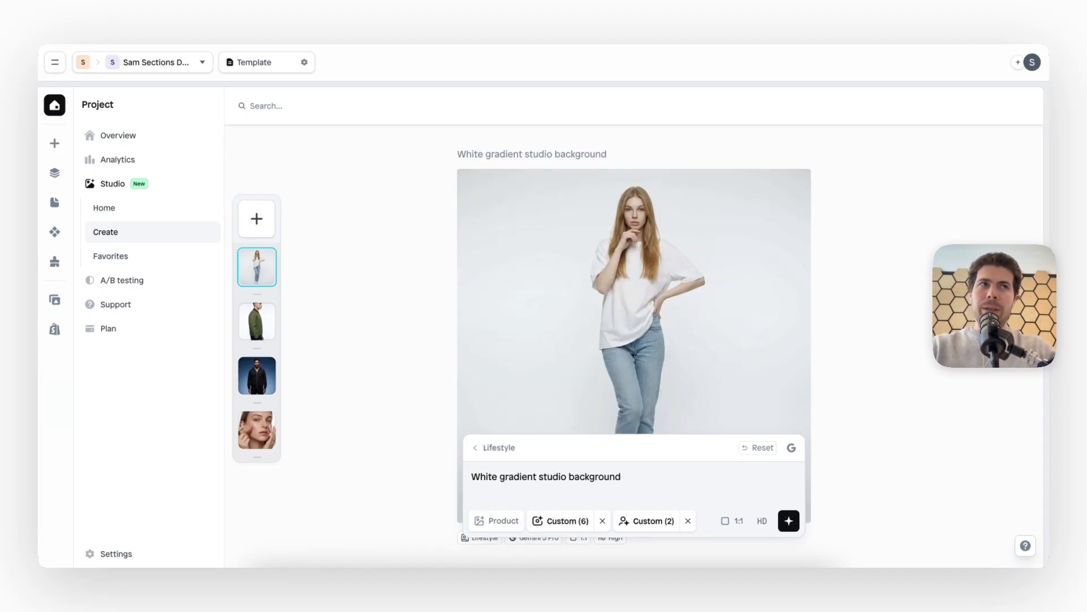
Add the pink hoodie image as the product, generate the image and review the result
drag(1005, 12, 549, 477)
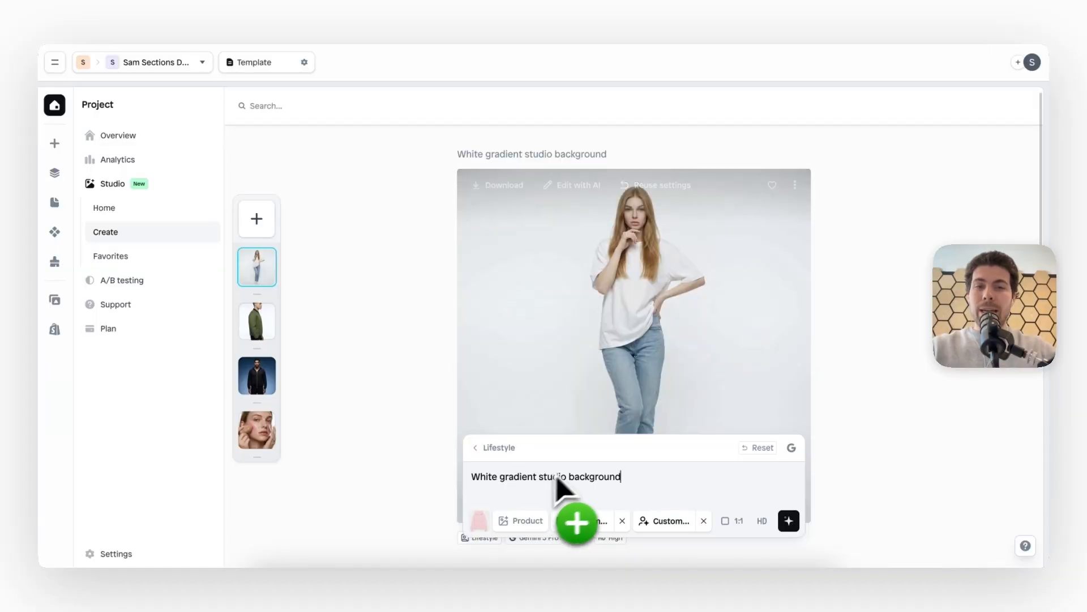
click(790, 521)
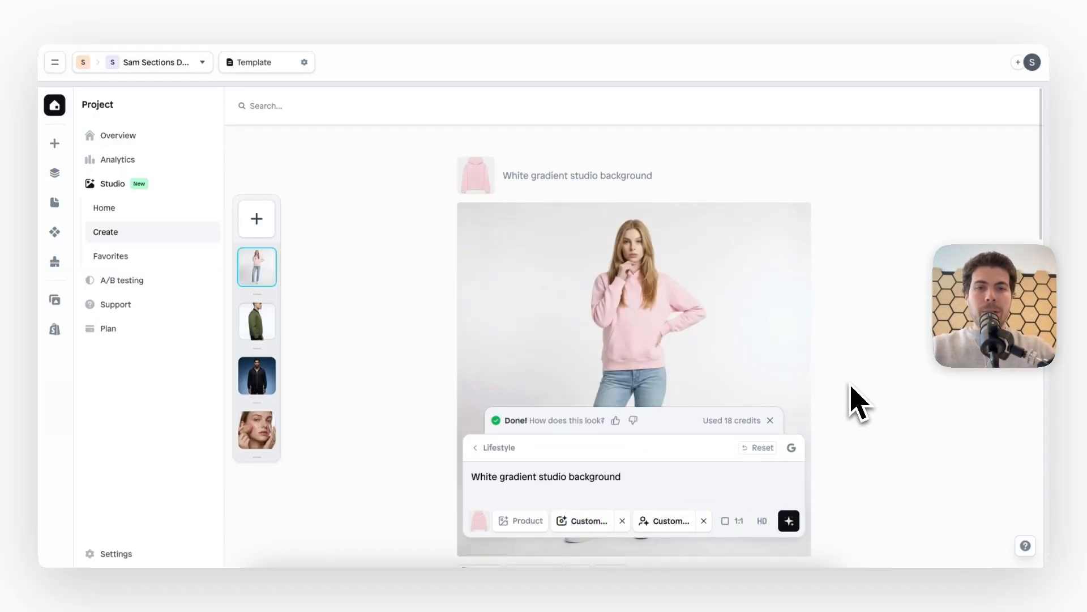
scroll(858, 403, down, 2)
scroll(868, 362, down, 2)
scroll(868, 359, up, 2)
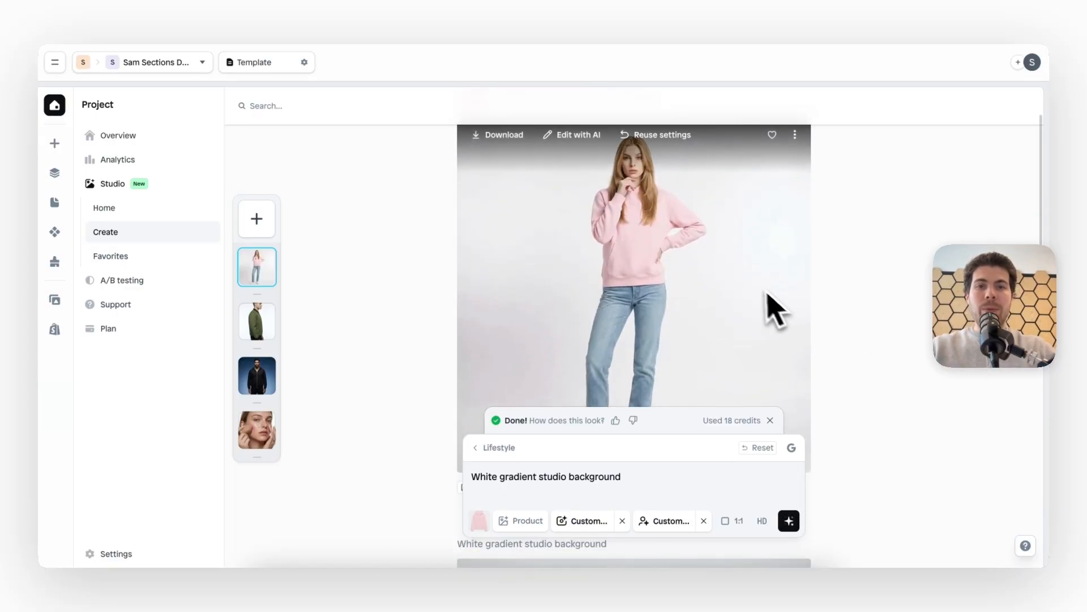
scroll(869, 311, up, 3)
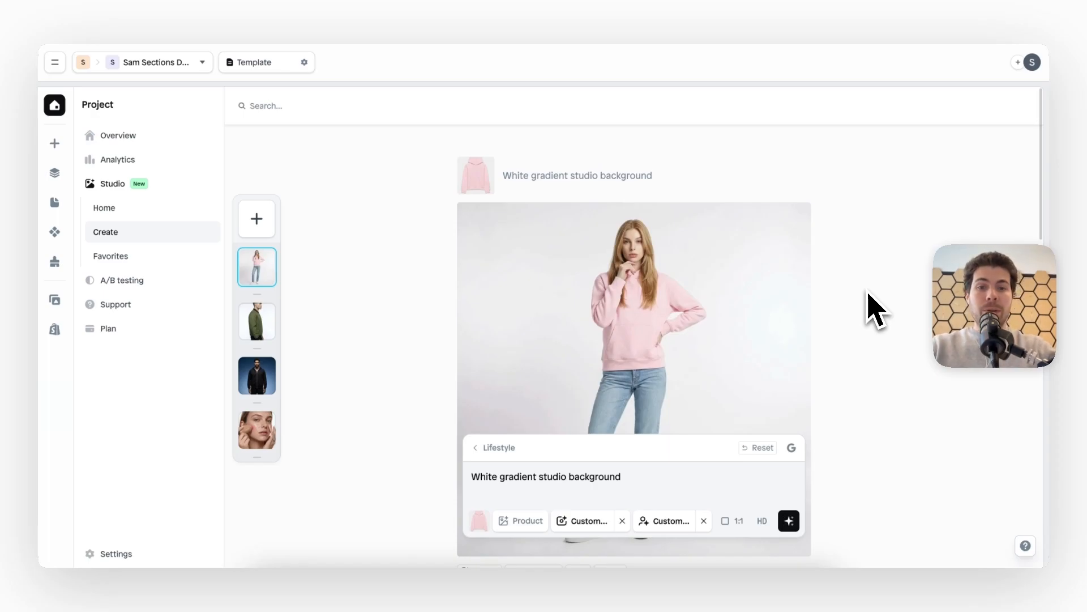
Set the custom scene's crop to Upper and its pose to Static, and close the scene settings
mouse_move(591, 517)
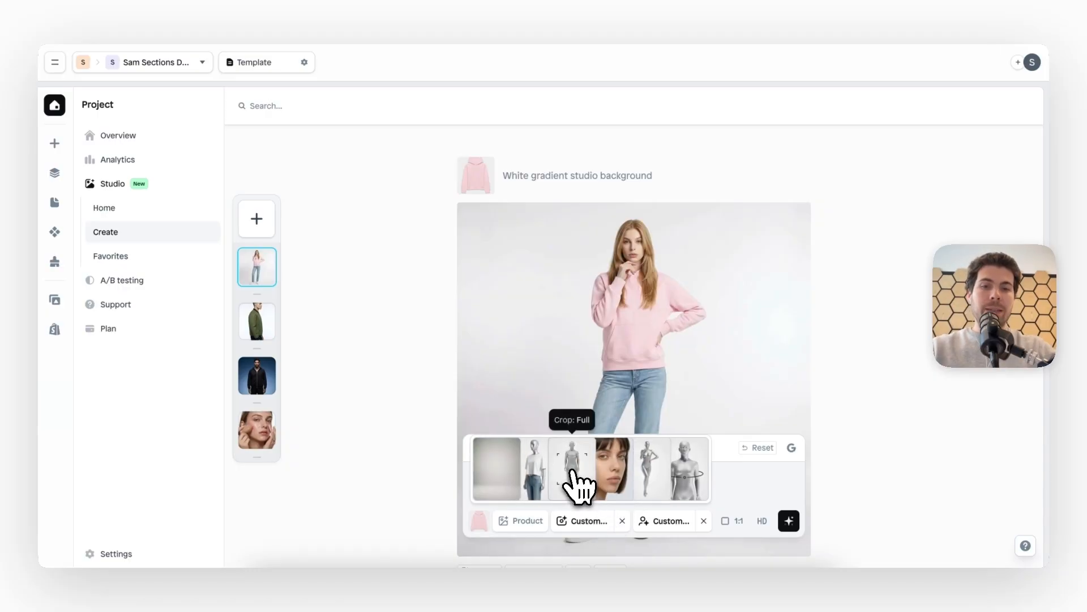
click(574, 476)
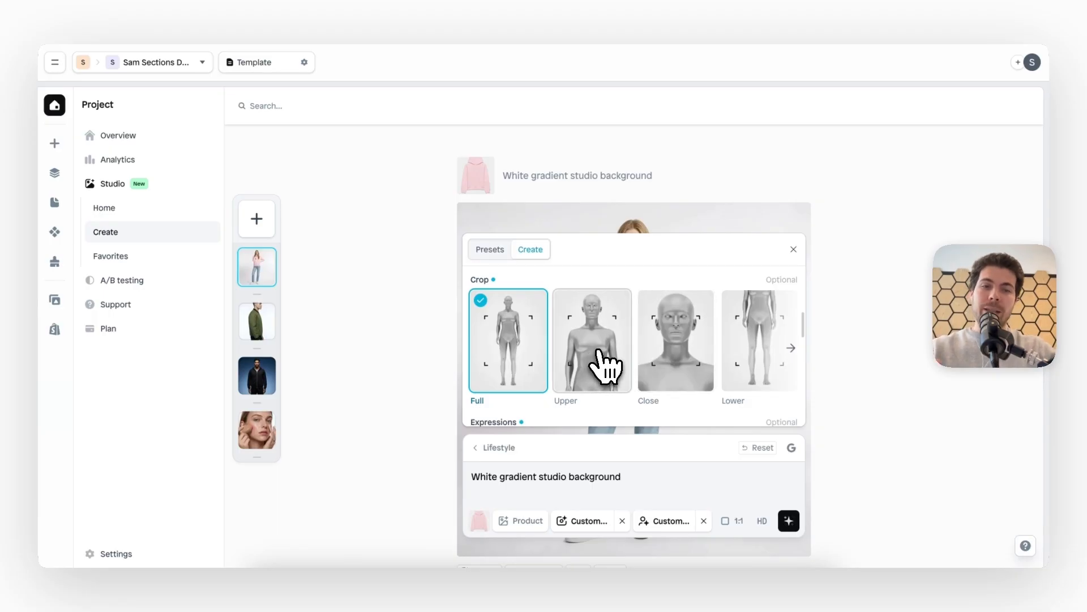
scroll(597, 364, down, 3)
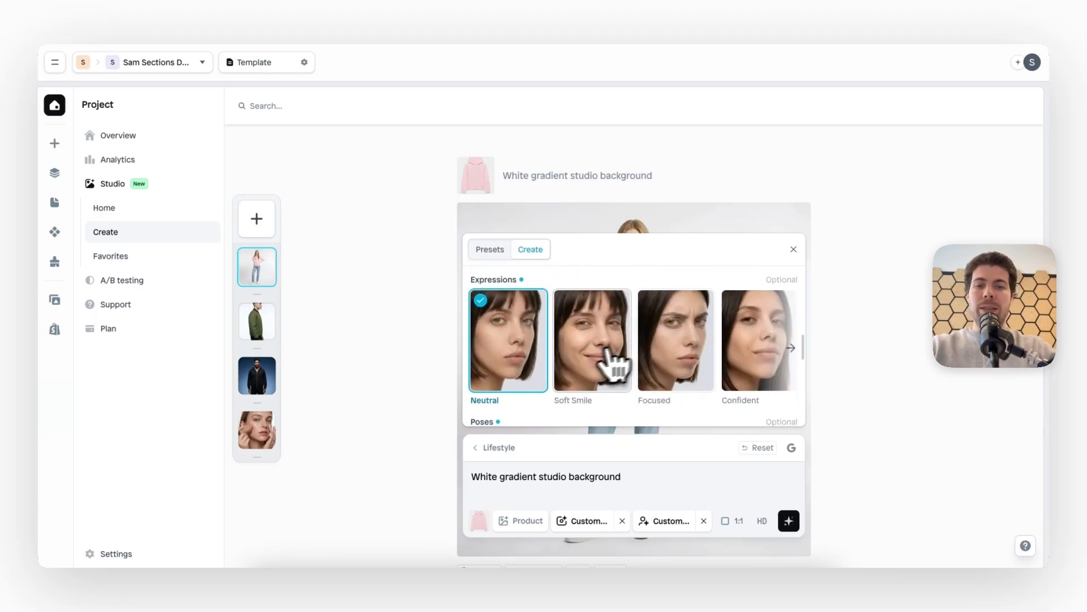
scroll(747, 388, down, 3)
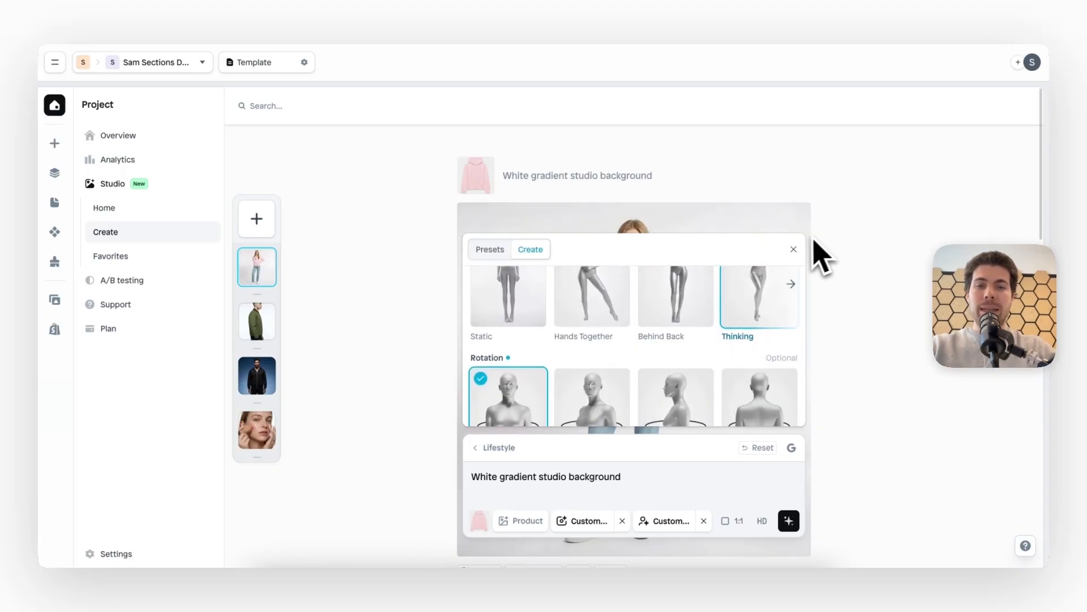
scroll(719, 334, up, 1)
scroll(711, 334, right, 2)
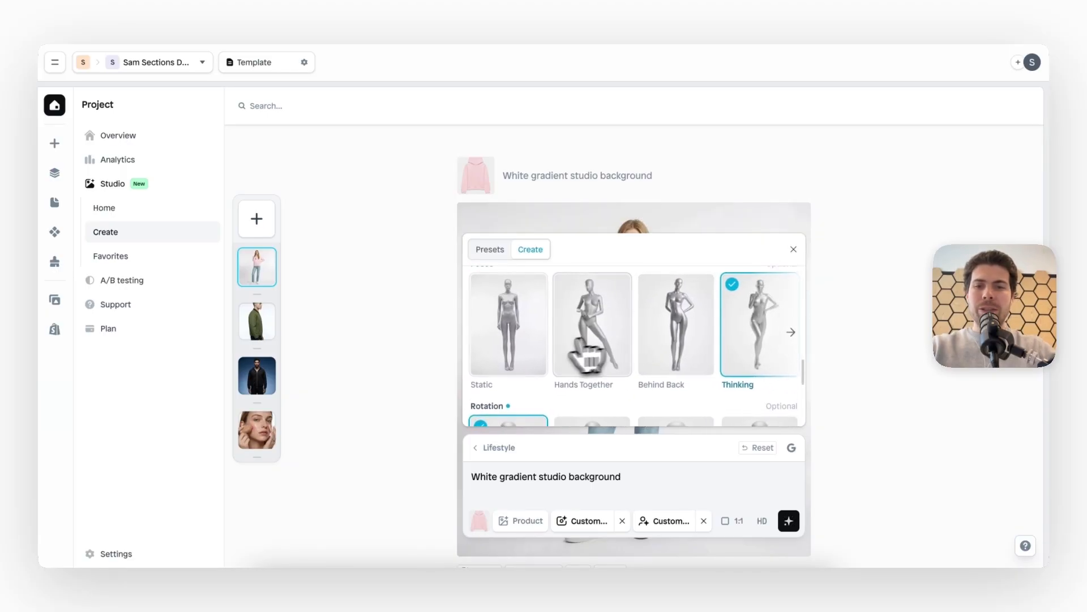
click(512, 340)
scroll(518, 346, up, 2)
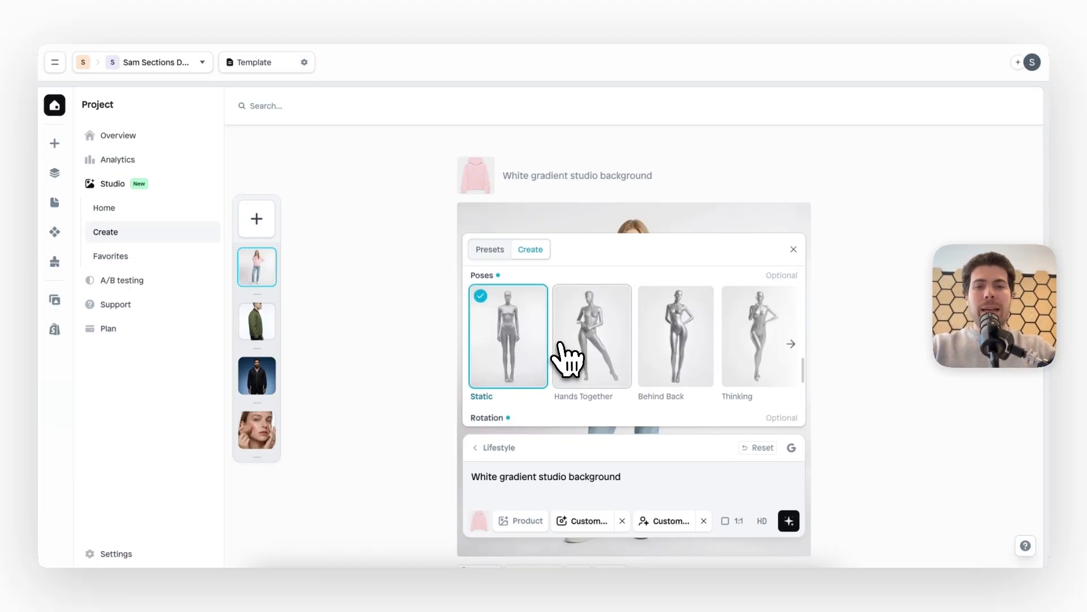
click(794, 250)
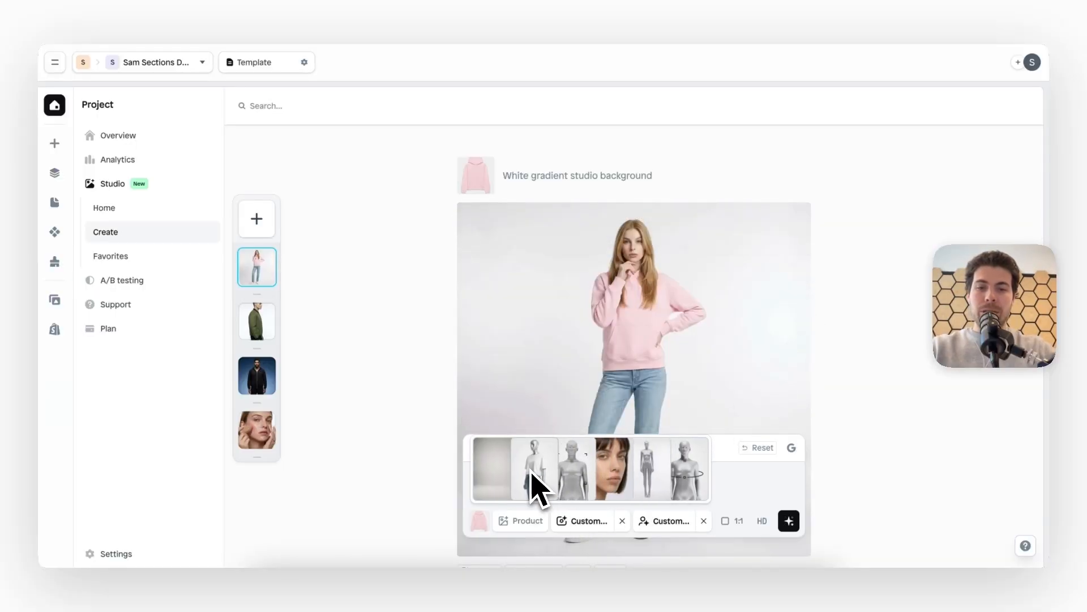
Generate the lifestyle image with the changed crop and pose and review the result
click(790, 524)
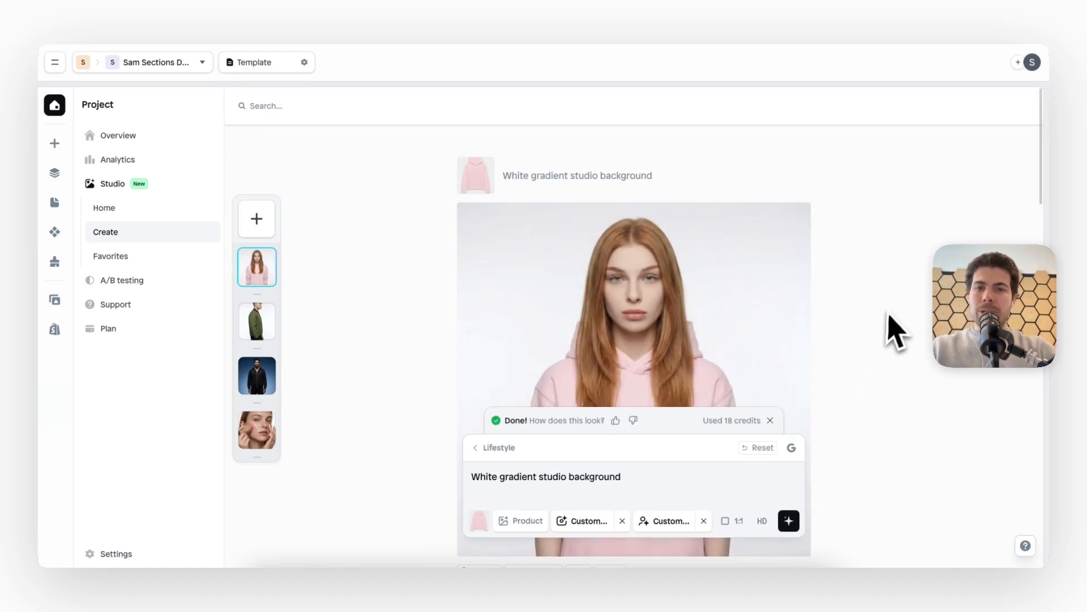
scroll(890, 328, down, 3)
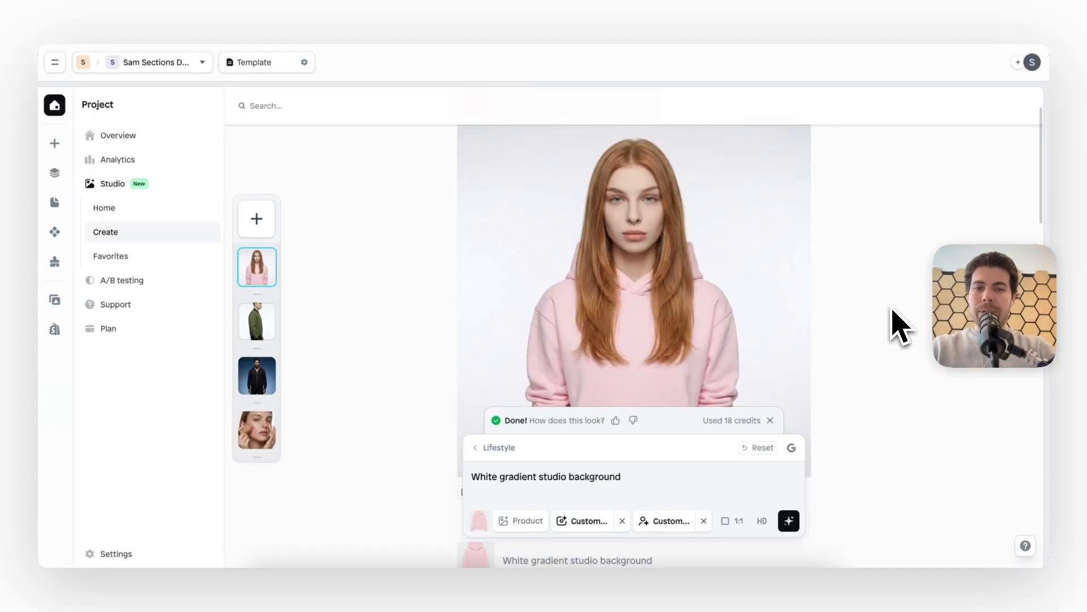
scroll(892, 326, down, 3)
scroll(892, 326, up, 3)
scroll(891, 327, down, 1)
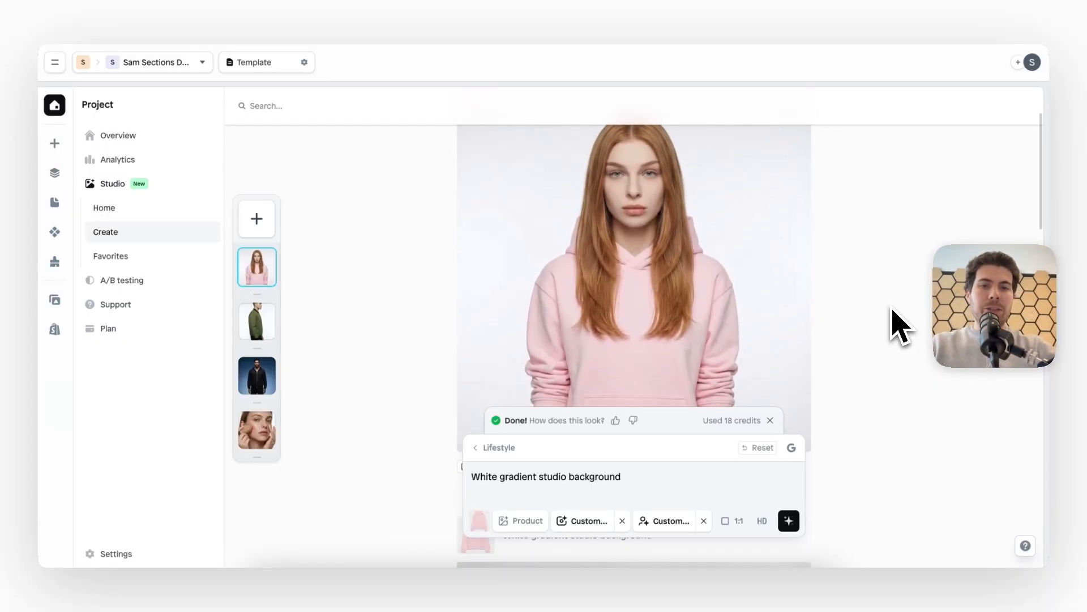
scroll(901, 327, up, 2)
scroll(901, 327, down, 3)
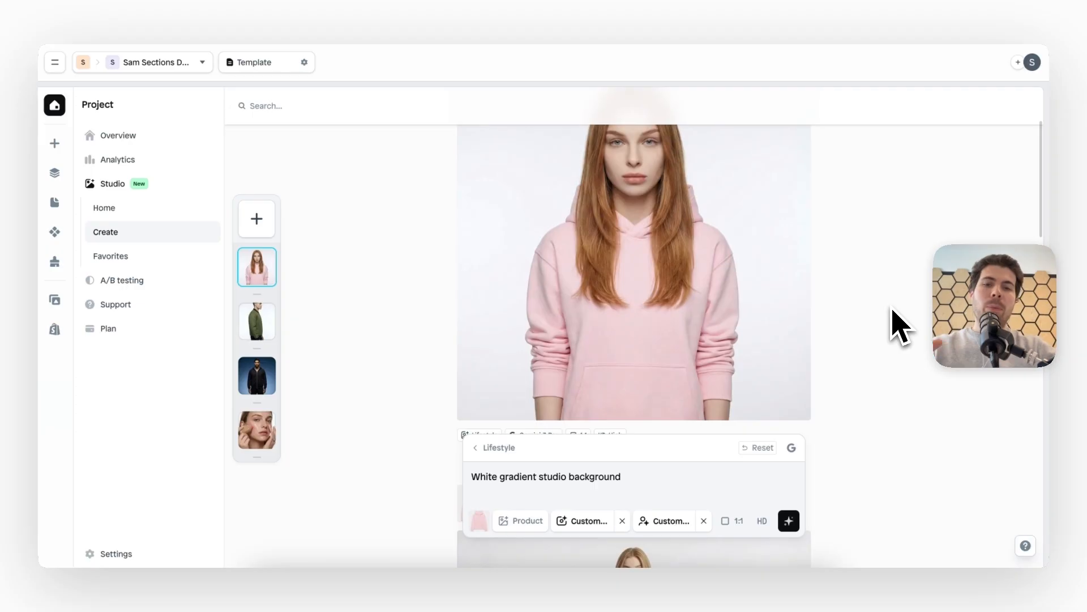
scroll(898, 323, up, 1)
Set the custom scene's rotation to Back and generate a new image
mouse_move(602, 526)
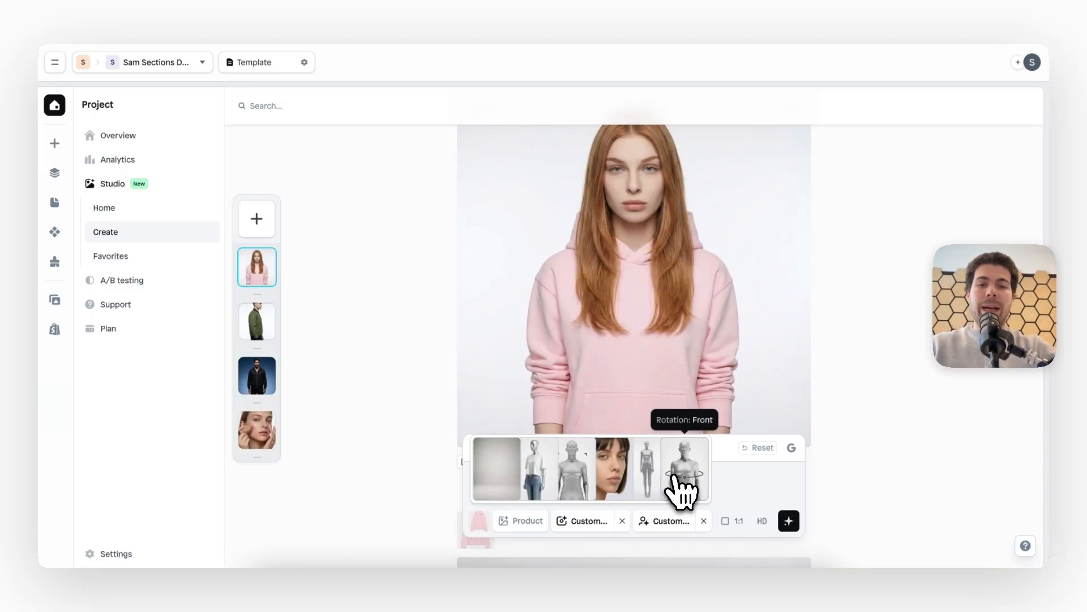
click(697, 492)
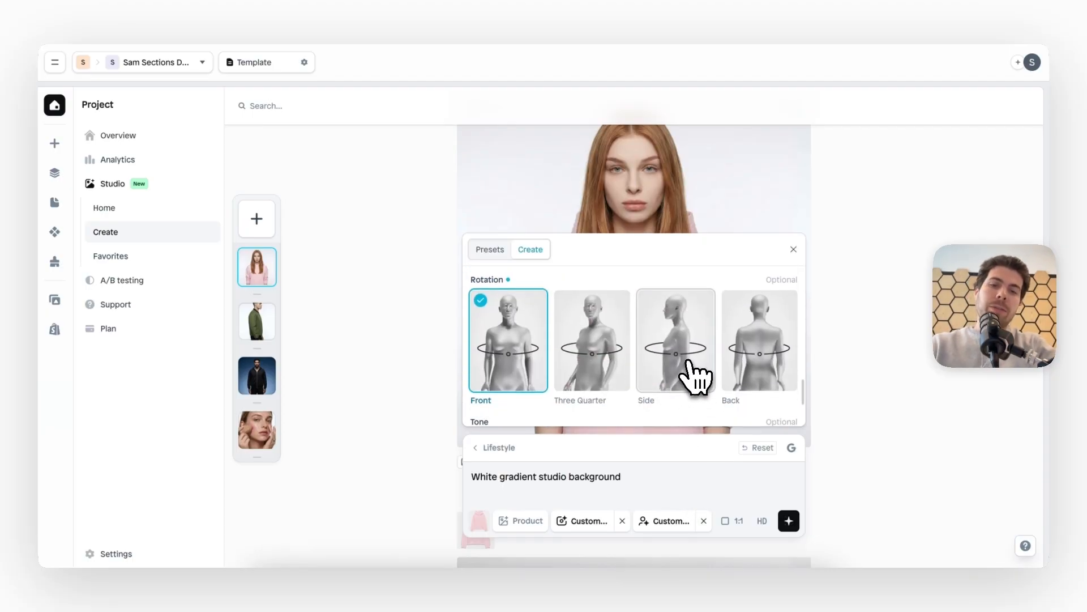
click(768, 356)
click(794, 249)
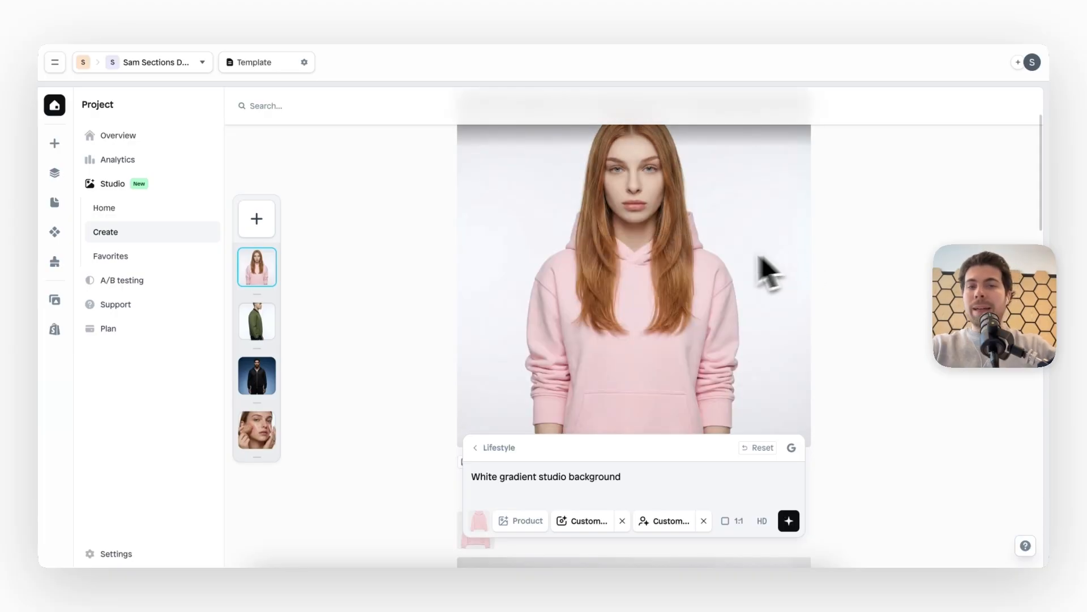
scroll(745, 274, up, 2)
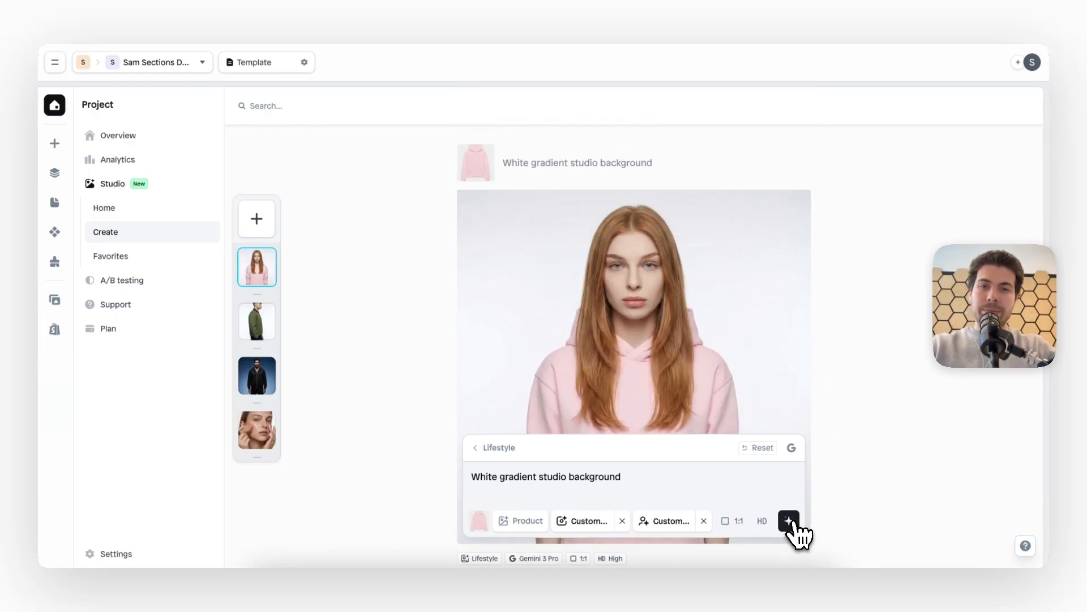
click(789, 521)
scroll(889, 318, down, 1)
scroll(888, 318, up, 1)
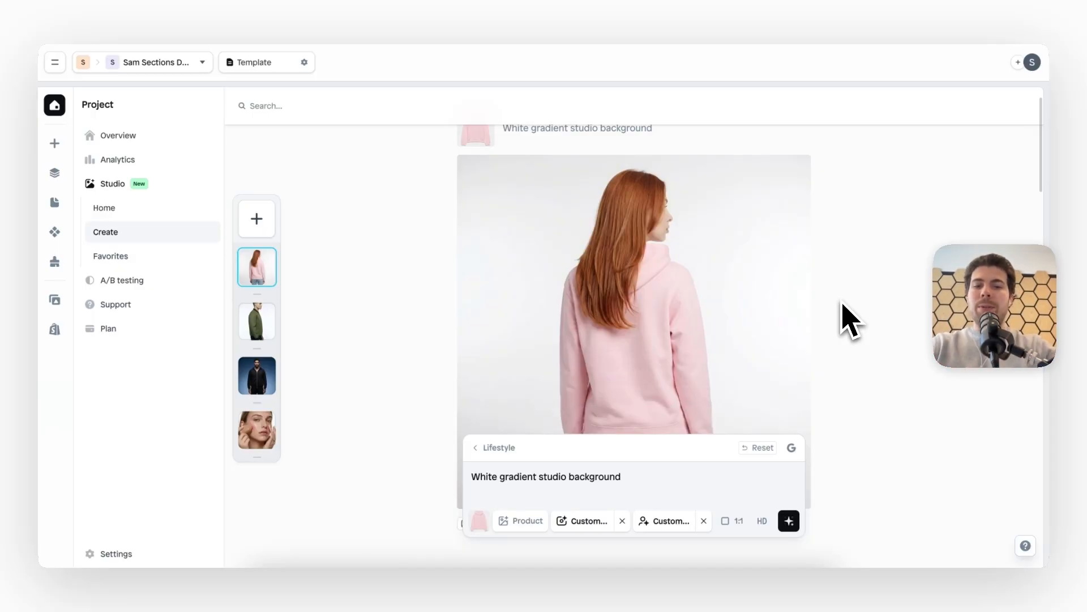
Remove the custom scene, prompt text and pink hoodie from the lifestyle setup and return to the Studio creation options
click(666, 520)
click(583, 496)
triple_click(583, 477)
key(BackSpace)
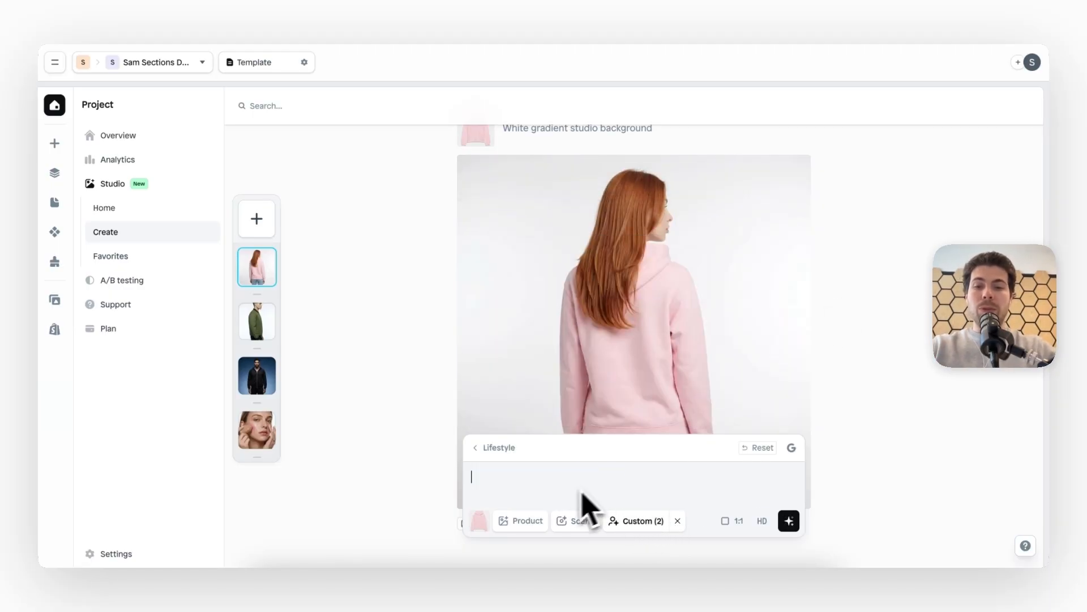
click(480, 521)
click(485, 447)
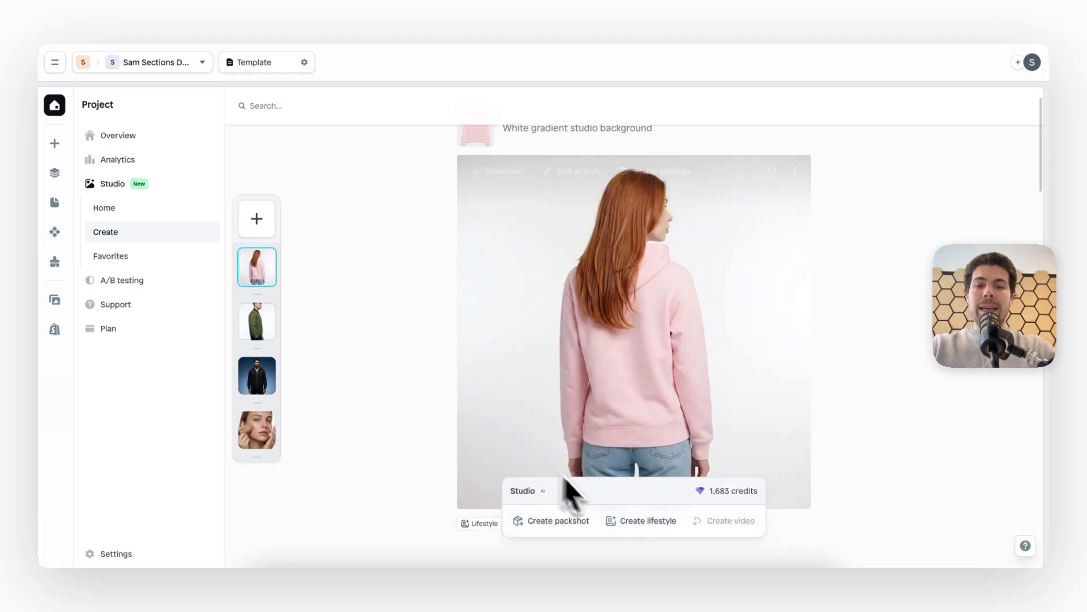
Start a new lifestyle image with the At the Park scene preset and remove the custom person
click(639, 521)
click(553, 521)
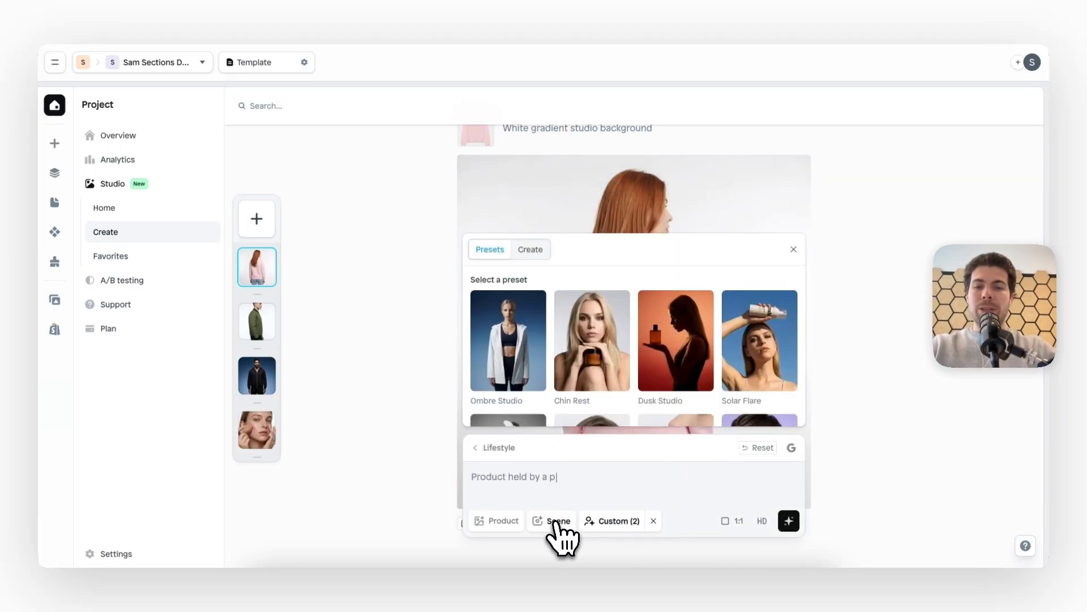
scroll(674, 360, down, 10)
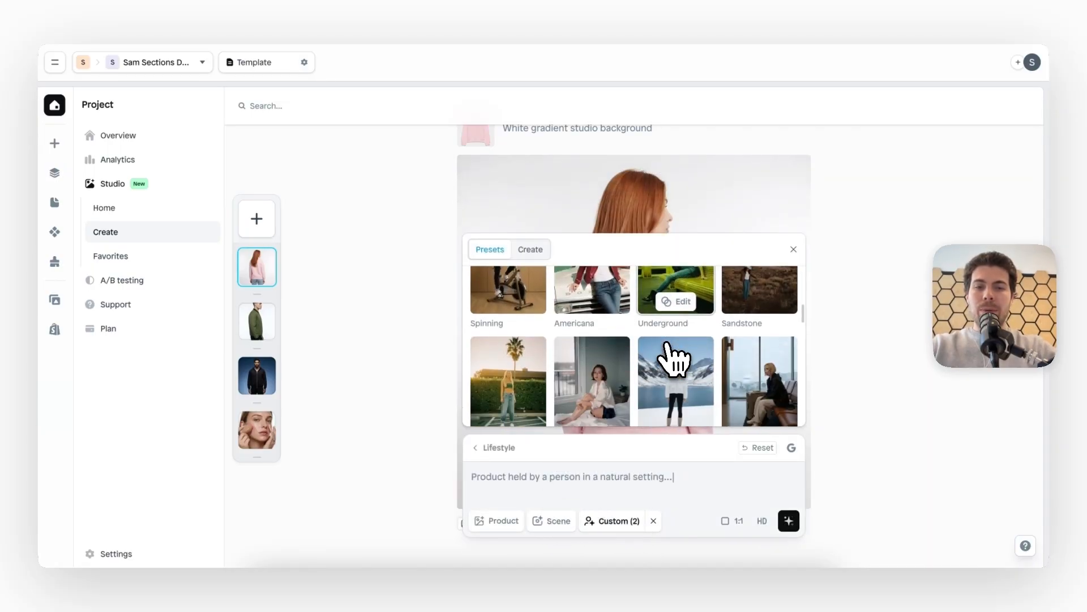
scroll(674, 357, down, 3)
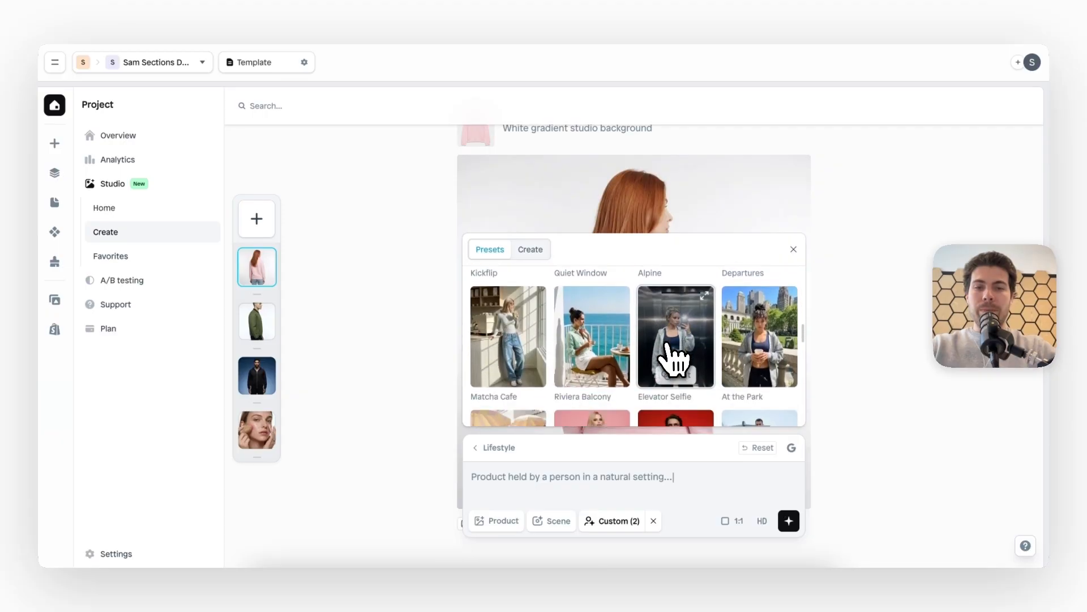
click(763, 327)
click(689, 520)
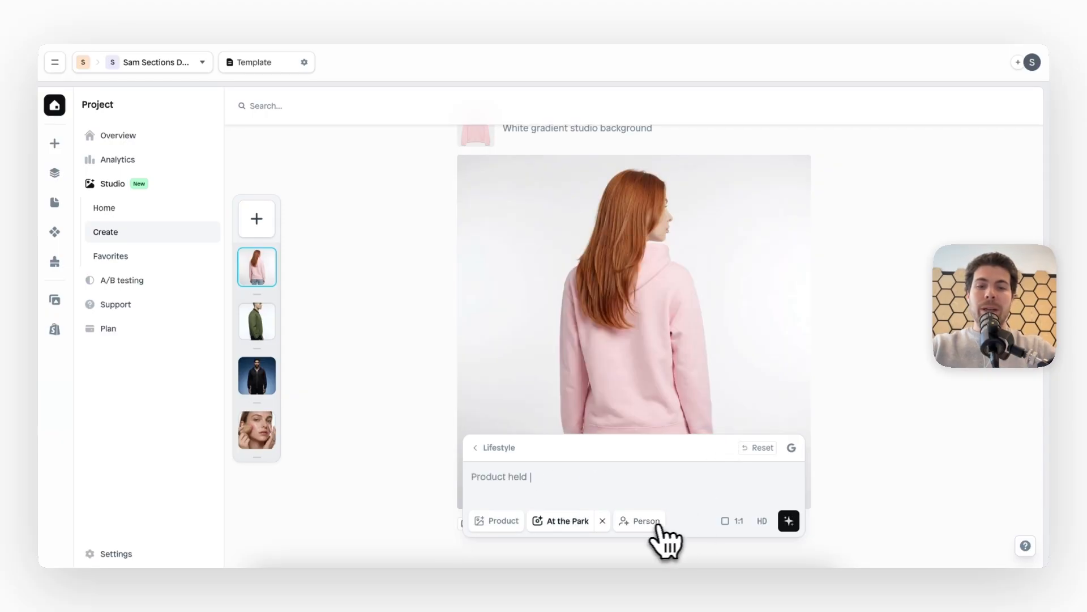
Choose the male model preset Bob as the person and open it for customization
click(650, 522)
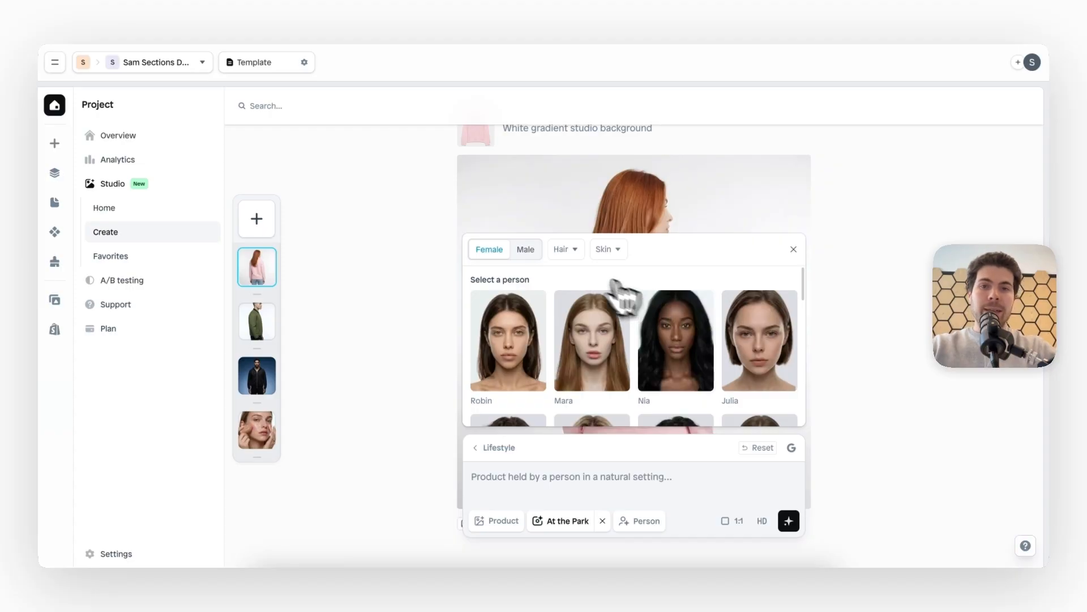
click(530, 252)
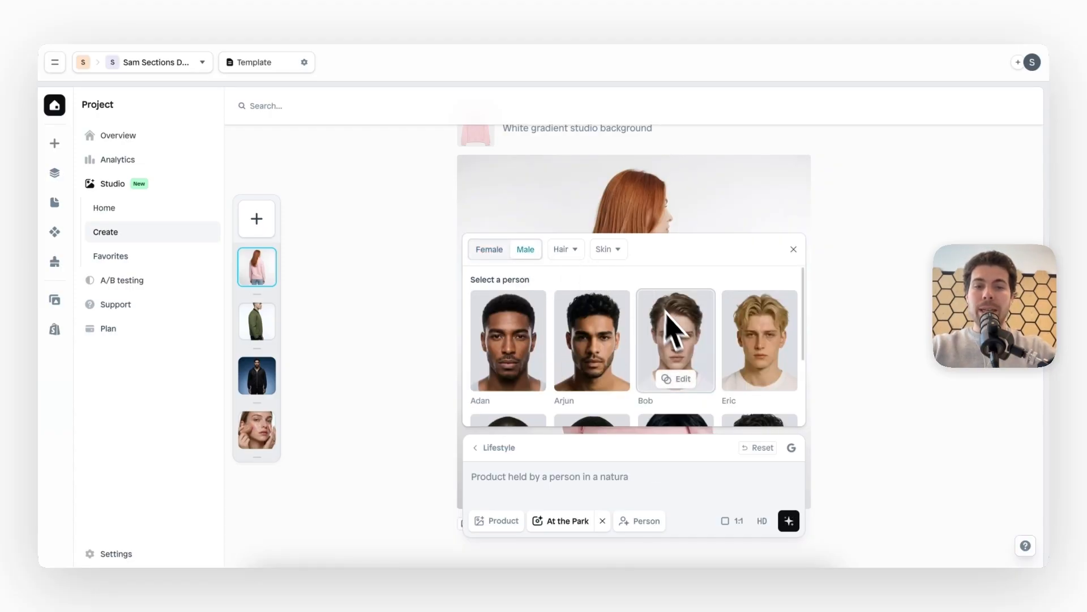
scroll(680, 343, down, 1)
scroll(680, 340, up, 1)
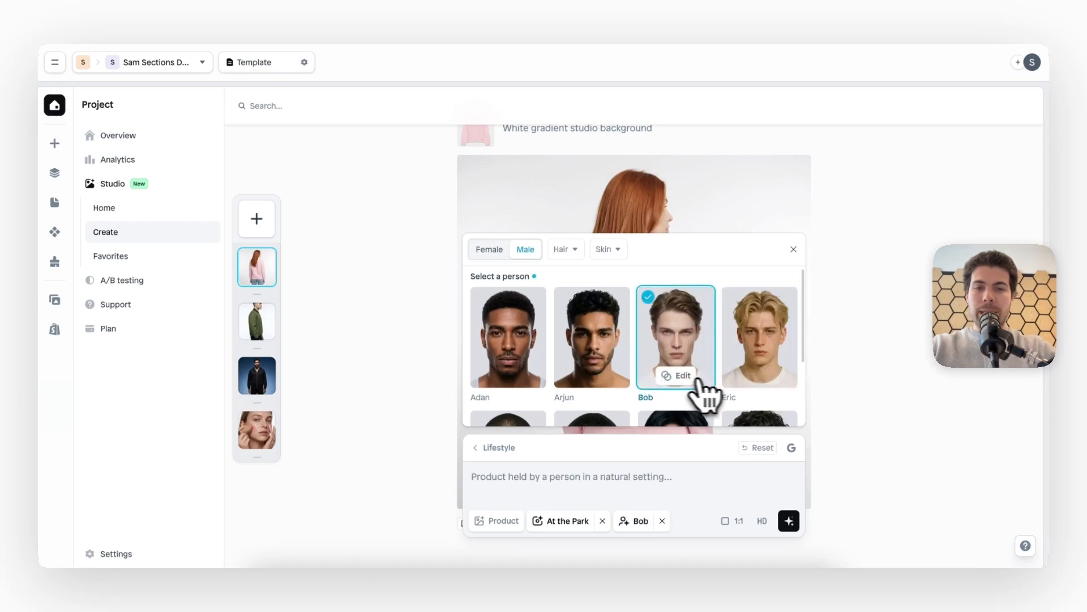
click(680, 377)
Set the model's hairstyle to Cauliflower and close the person settings
scroll(674, 401, down, 3)
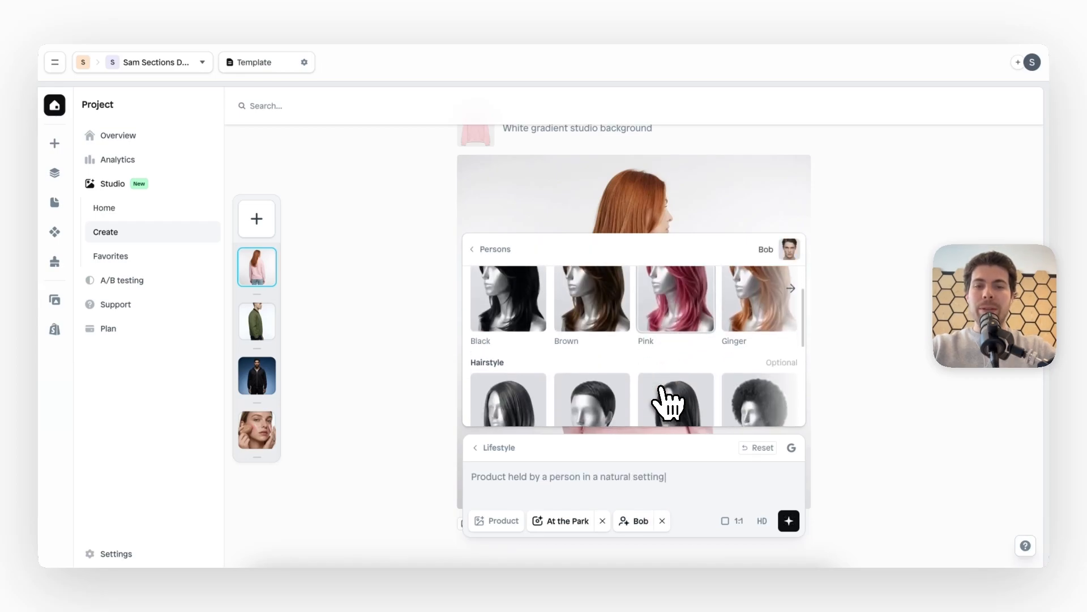
scroll(677, 369, right, 5)
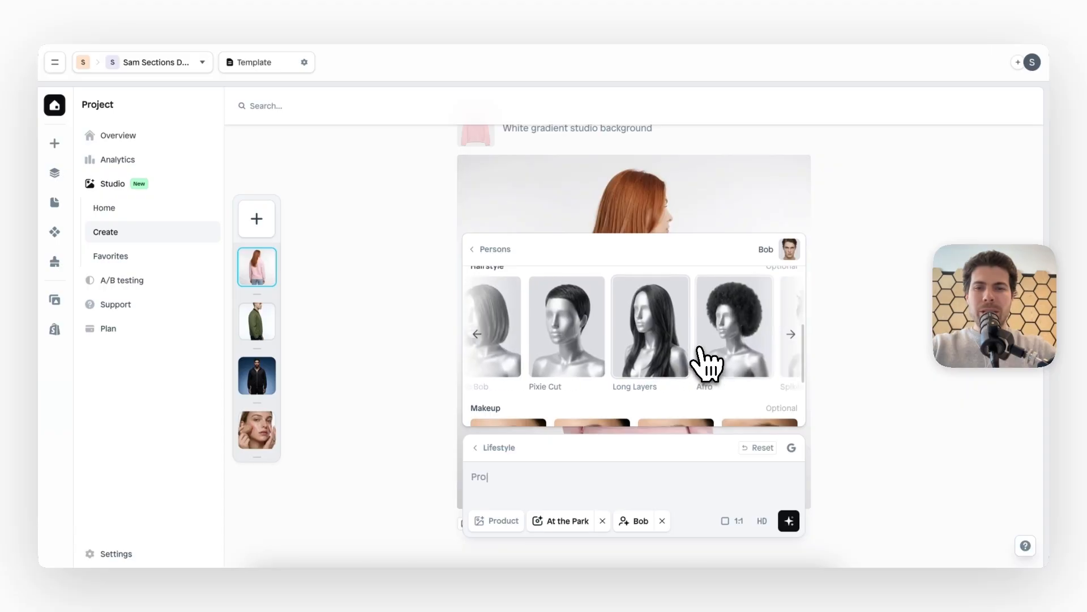
scroll(706, 365, right, 5)
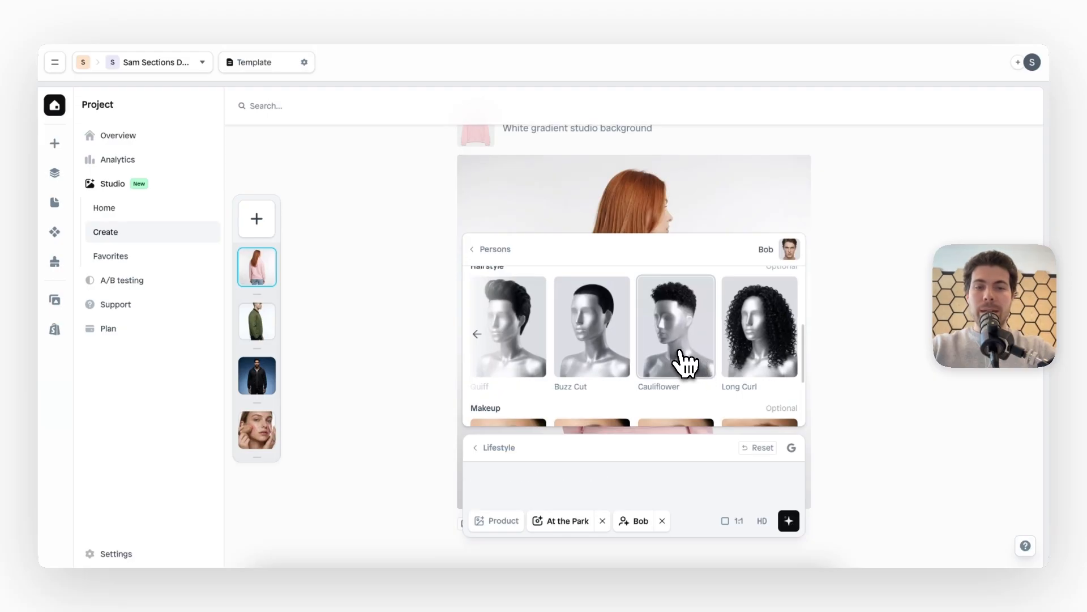
click(685, 362)
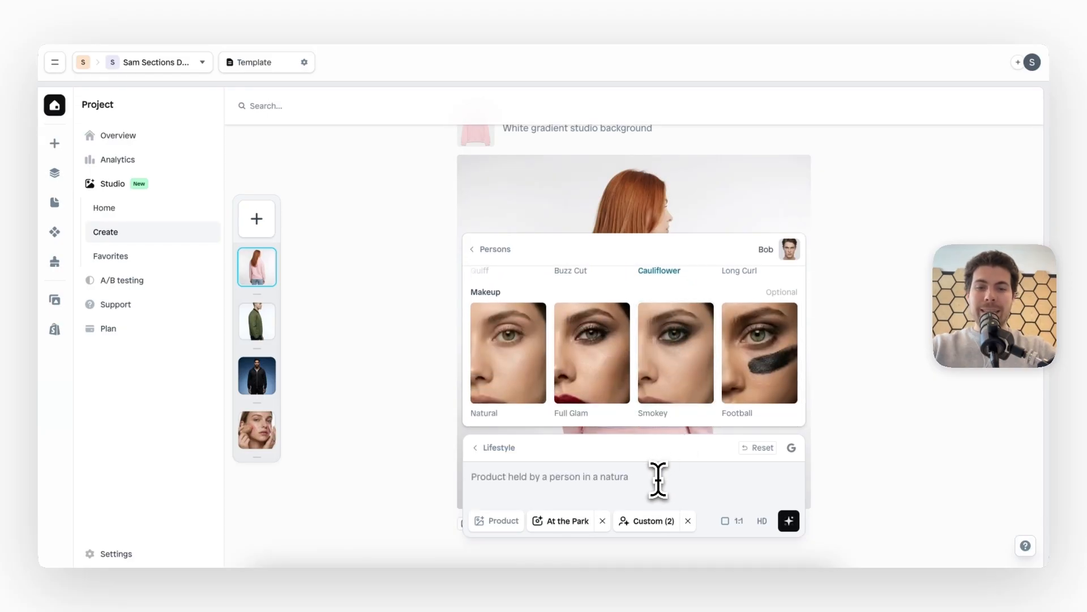
click(658, 480)
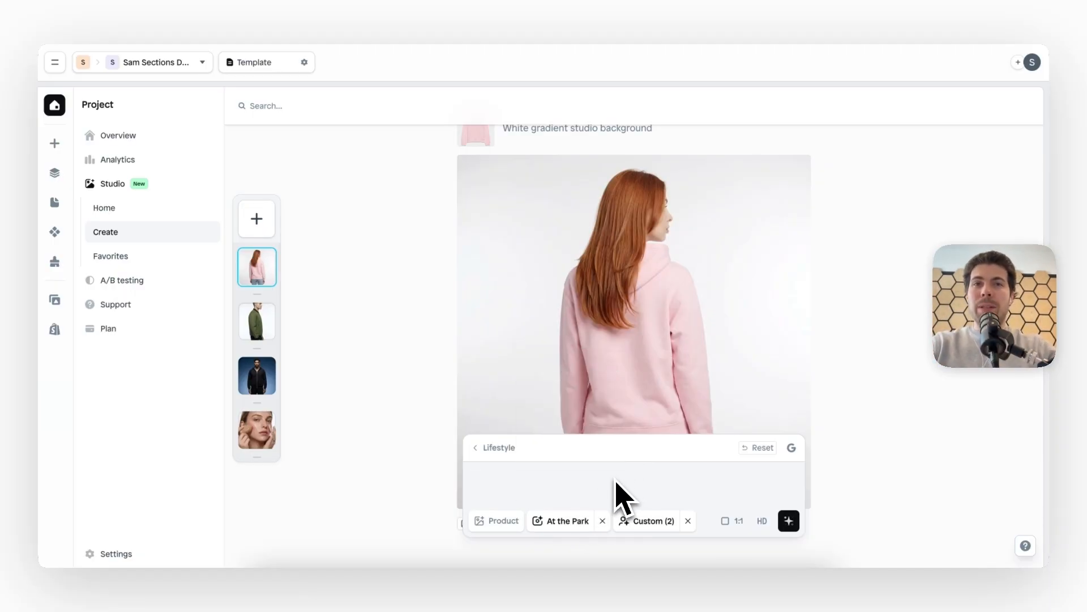
Enter the prompt "He is walking in the park, drinking his coffee with natural light and a grainy effect" and add the green bomber jacket as product
text(e is walking in the park, drinking his coffee with natural light and a grainy effect)
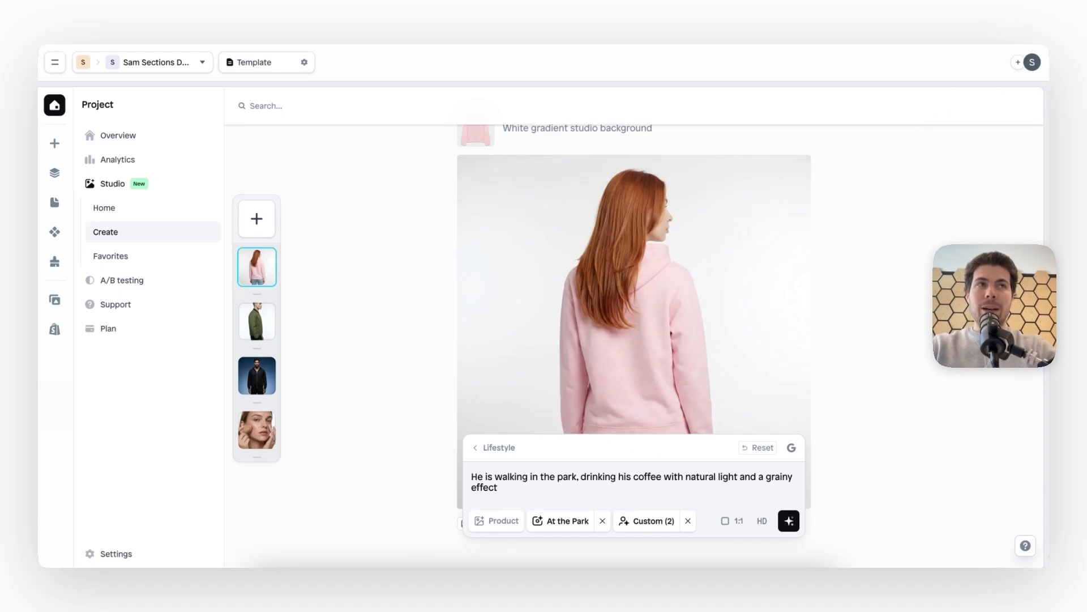
drag(842, 97, 522, 498)
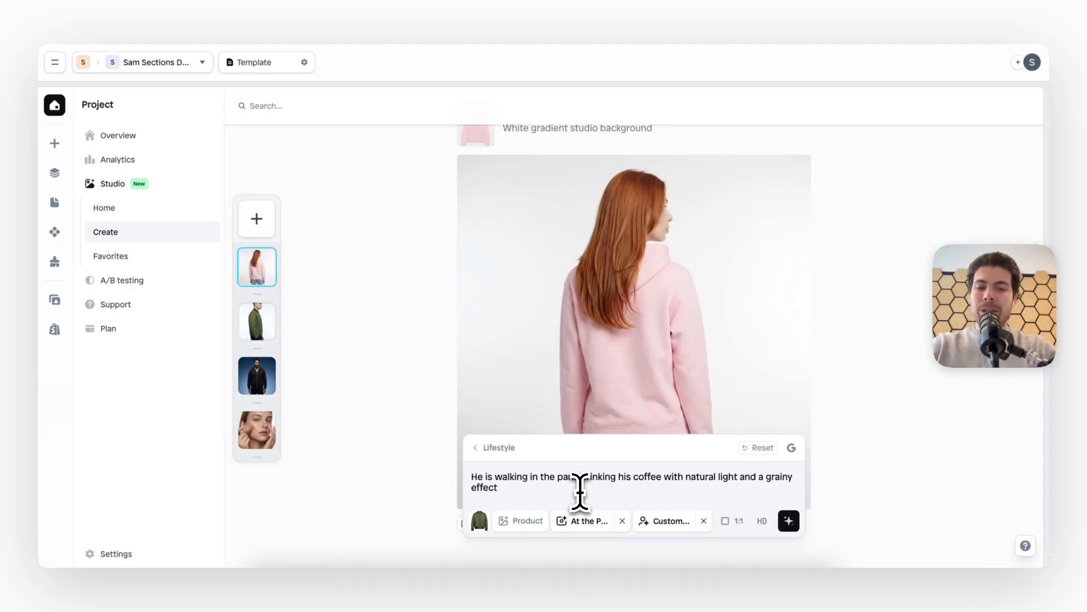
Append ", he is wearing light blue jeans and black shoes" to the prompt and generate the image
text(he is wearing light blue jeans and )
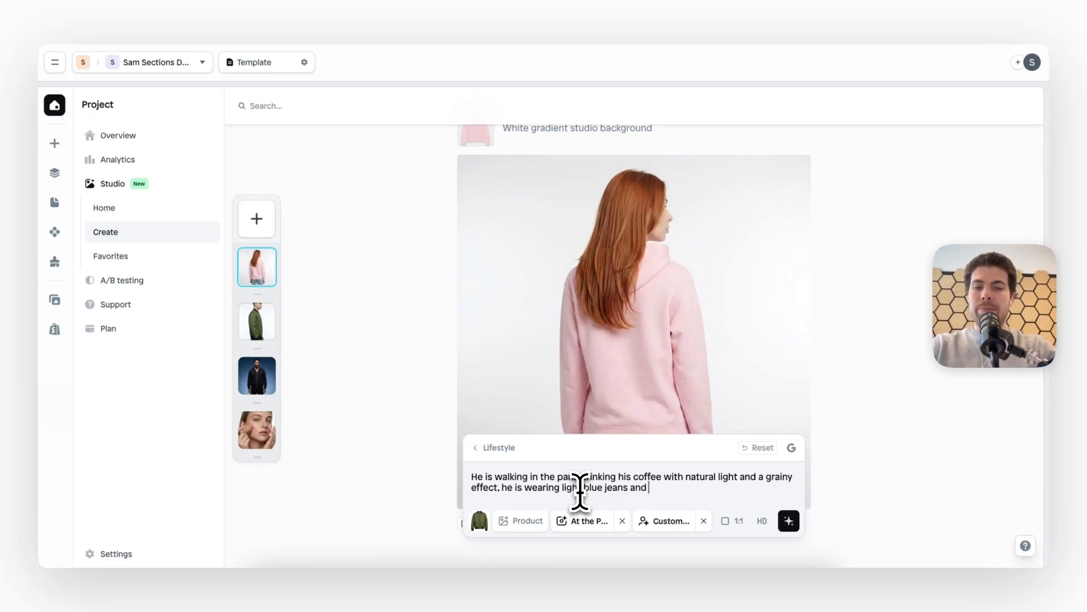
text(black shoes)
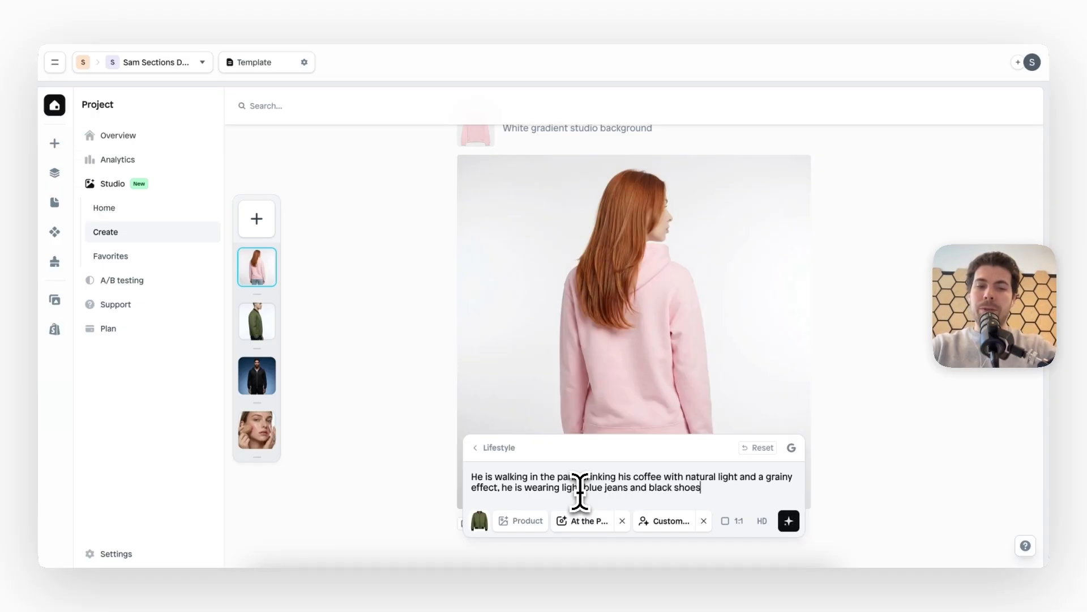
click(792, 526)
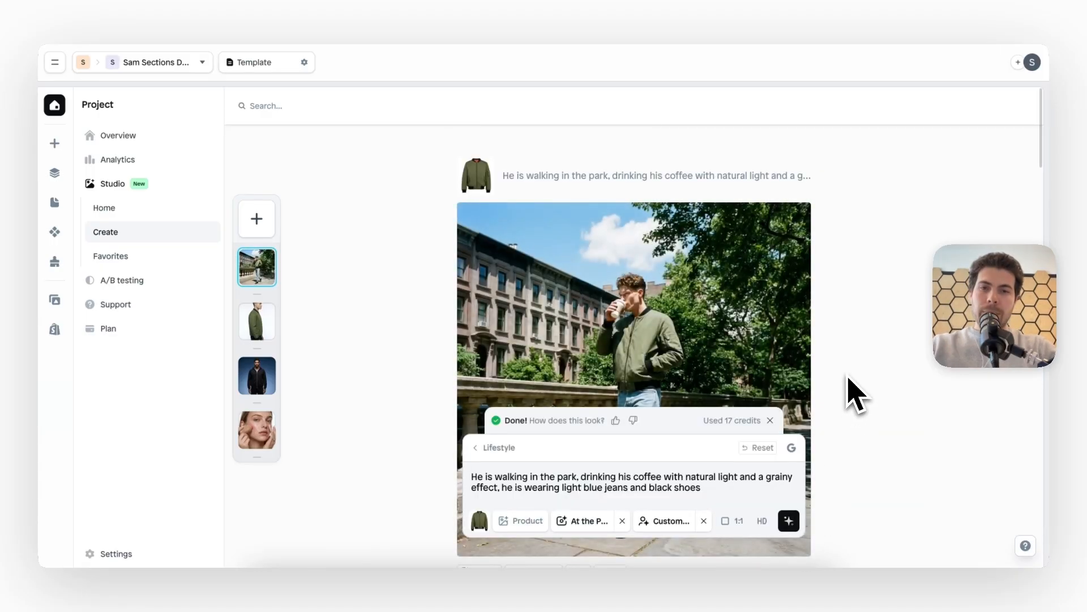
Examine the generated park walking image from the model's face and bomber jacket down to the jeans and shoes
scroll(855, 397, down, 2)
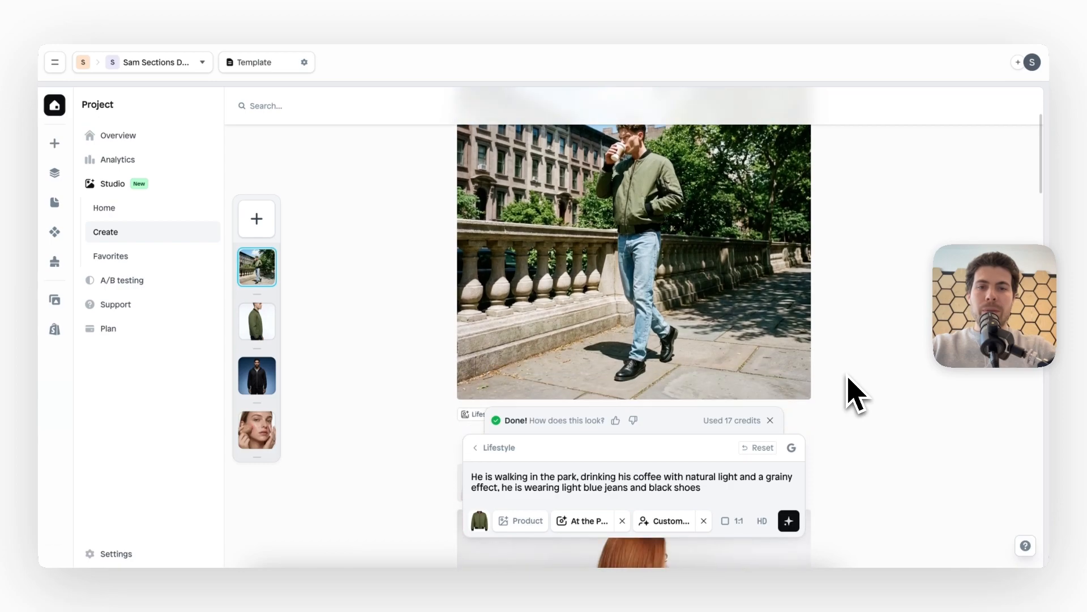
scroll(855, 397, up, 2)
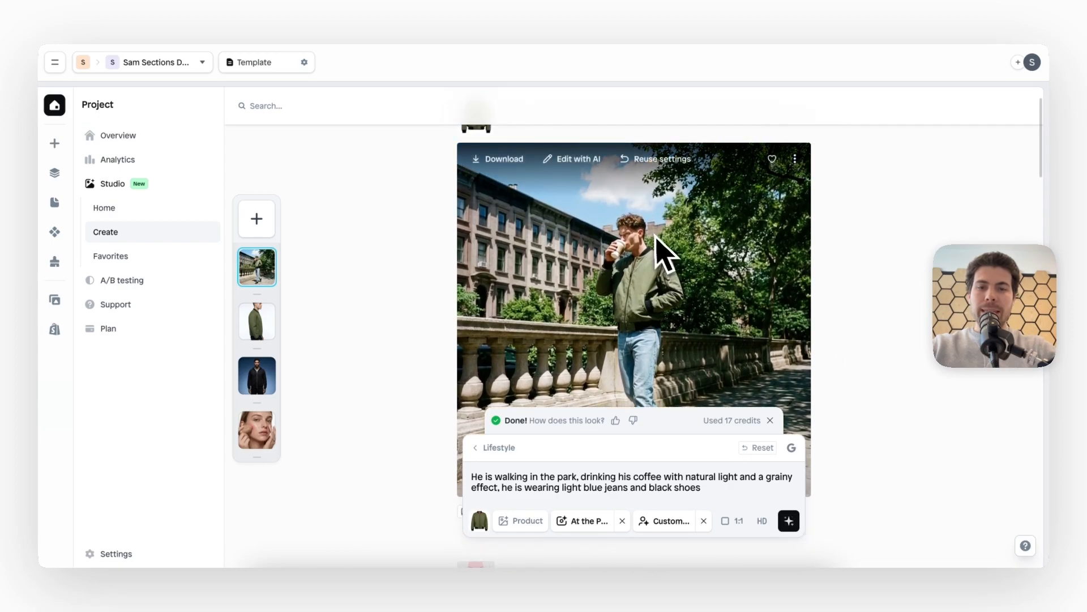
scroll(694, 371, down, 1)
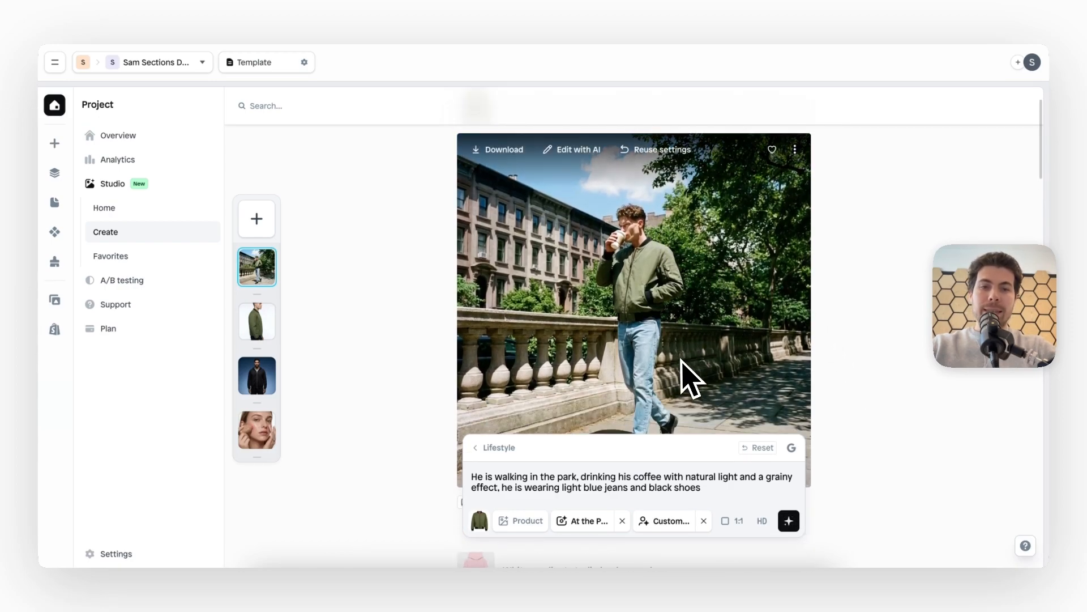
scroll(679, 368, down, 1)
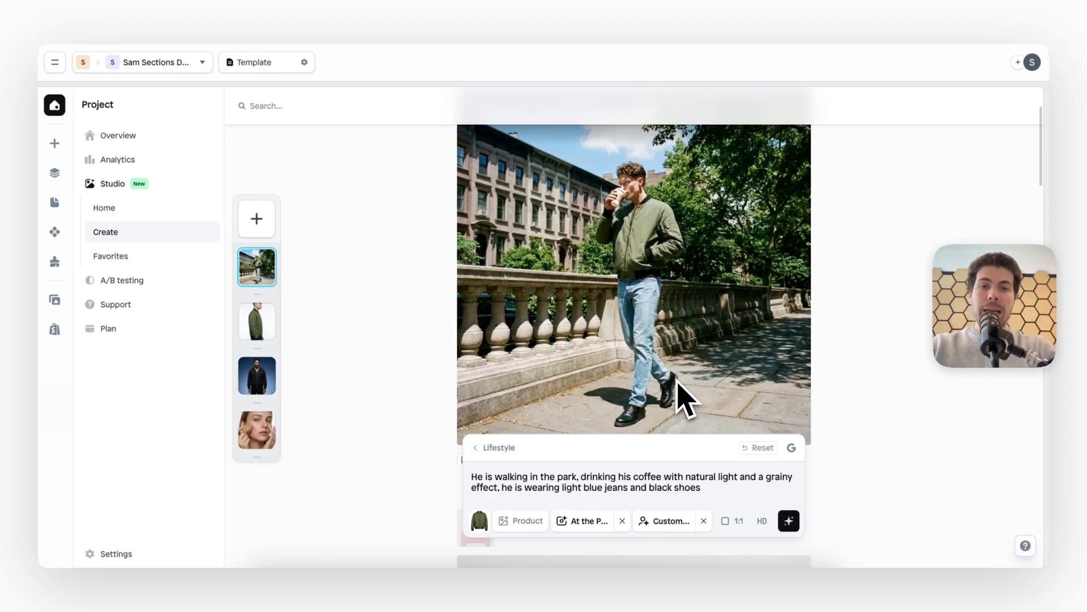
scroll(683, 401, up, 1)
scroll(668, 329, up, 1)
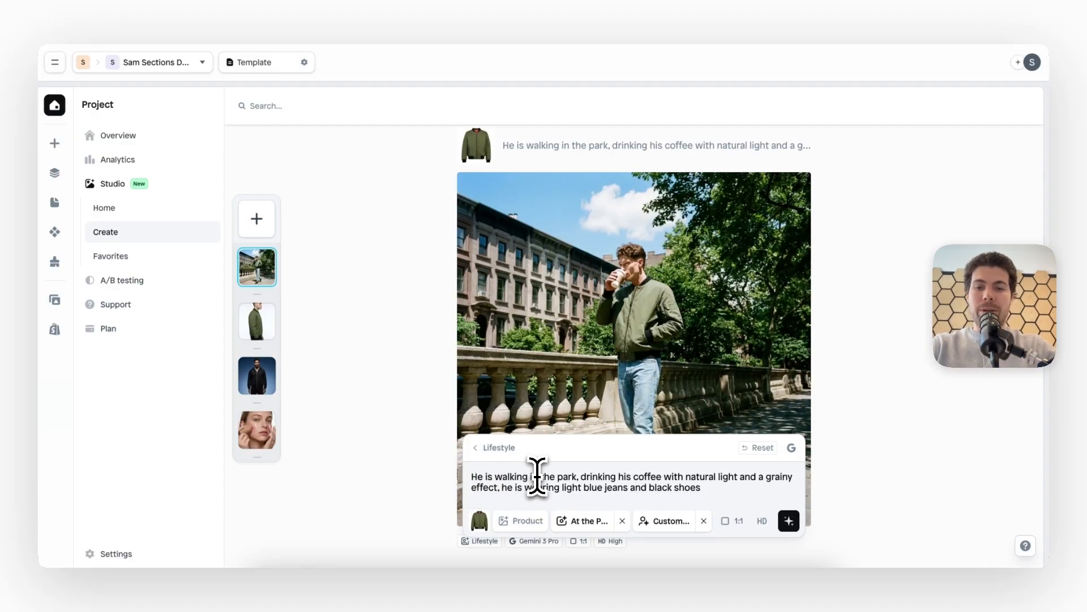
Replace "walking" in the prompt with "sitting on a wooden bench" and generate the image
drag(527, 479, 495, 480)
text(sitting on. a)
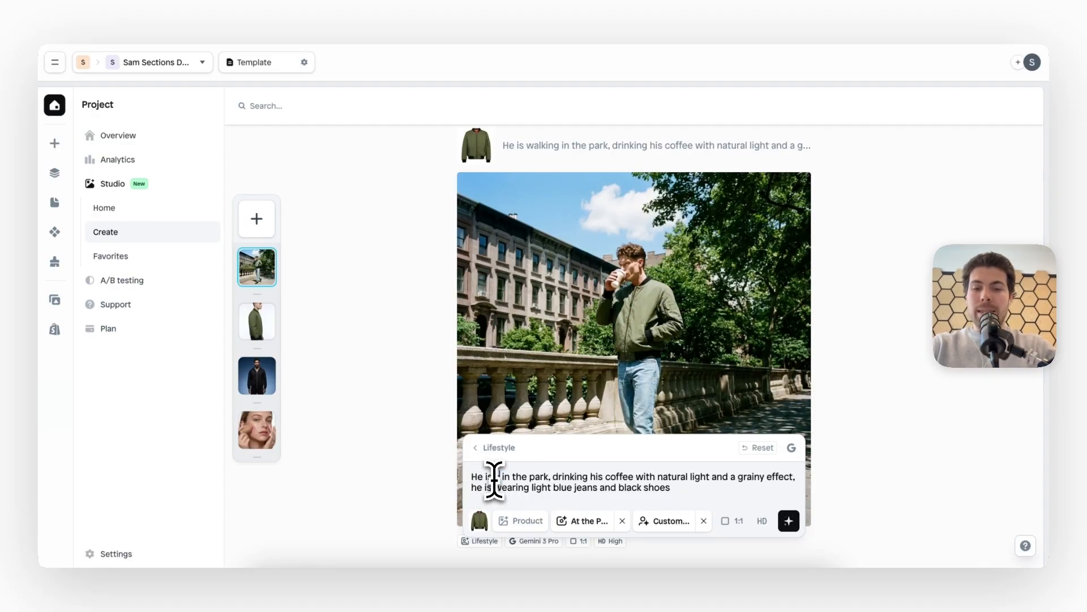
key(BackSpace)
key(BackSpace)
key(BackSpace)
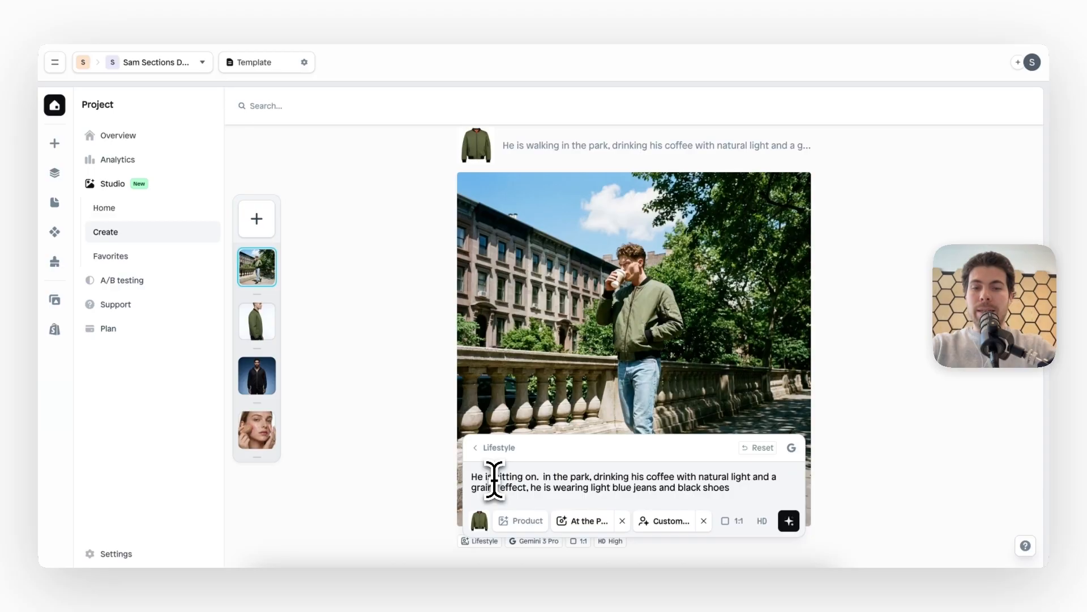
text(a wooden bench)
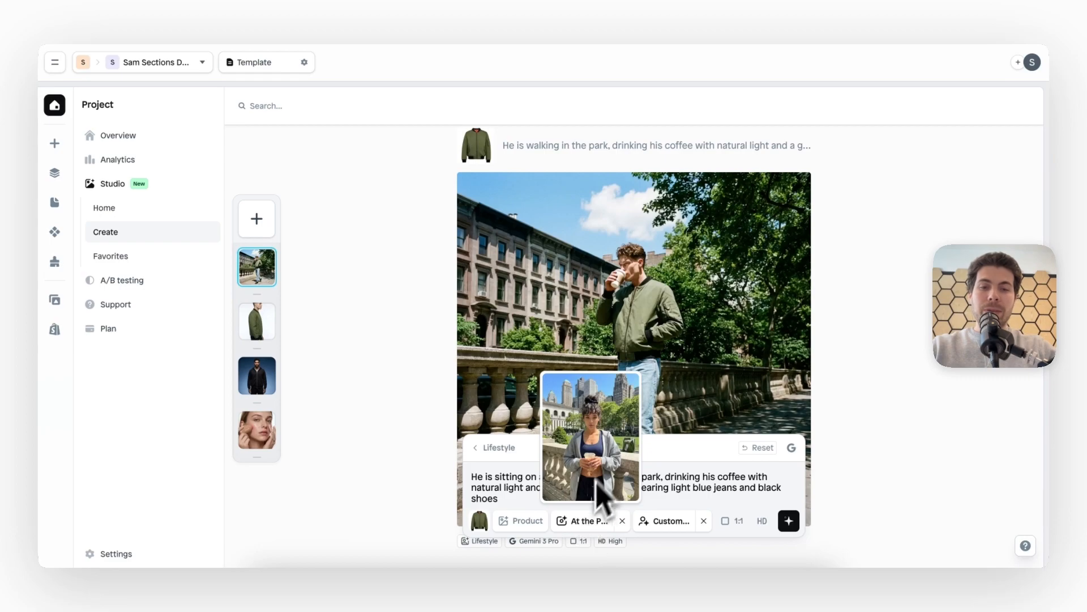
mouse_move(677, 523)
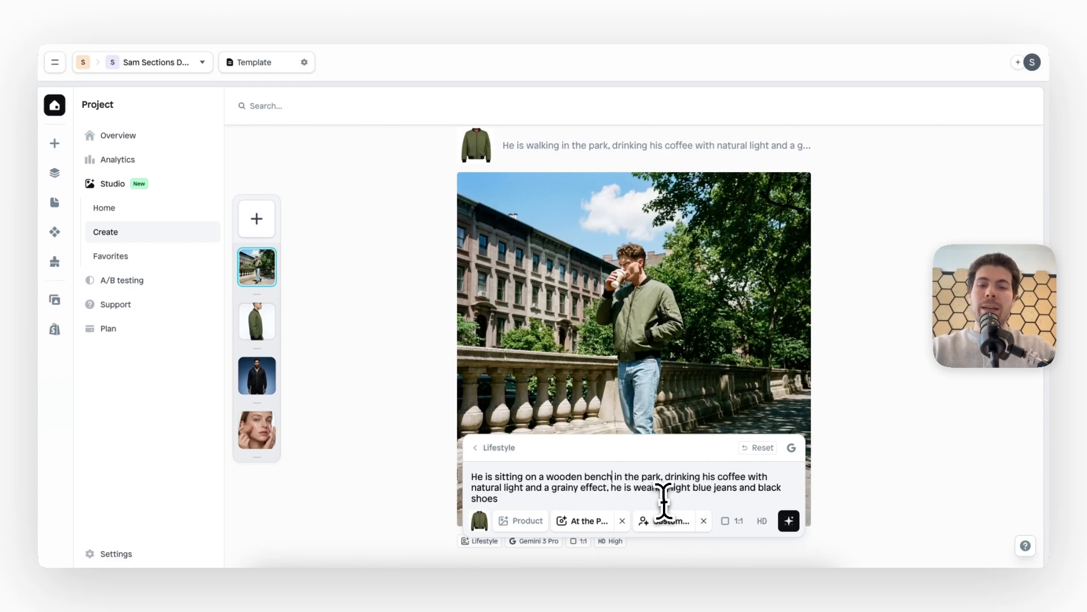
click(789, 520)
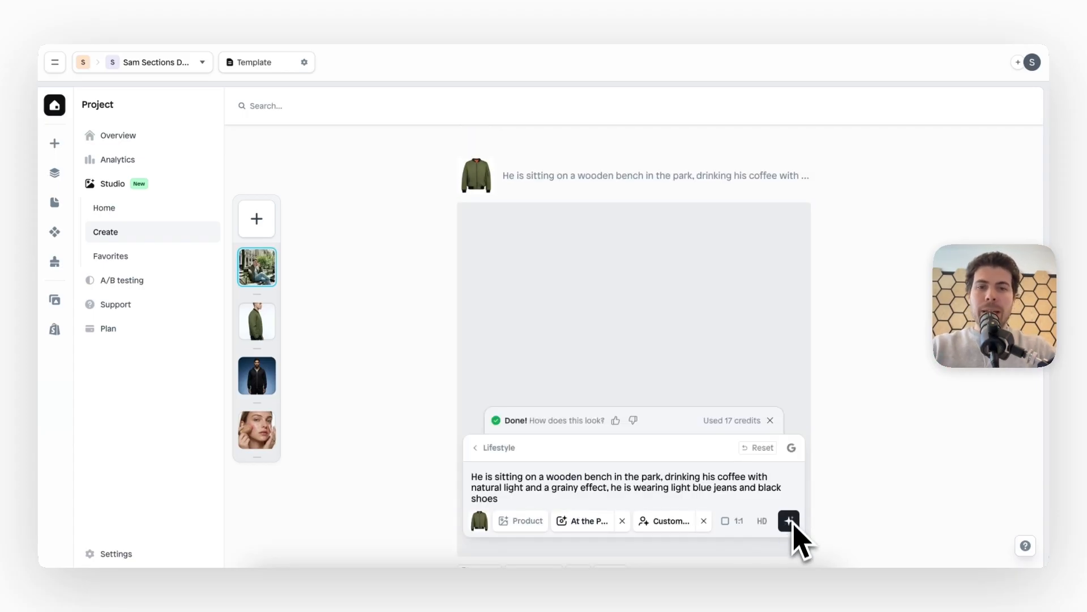
Examine the generated bench image of the green bomber jacket and compare it with the earlier walking image
scroll(871, 321, down, 2)
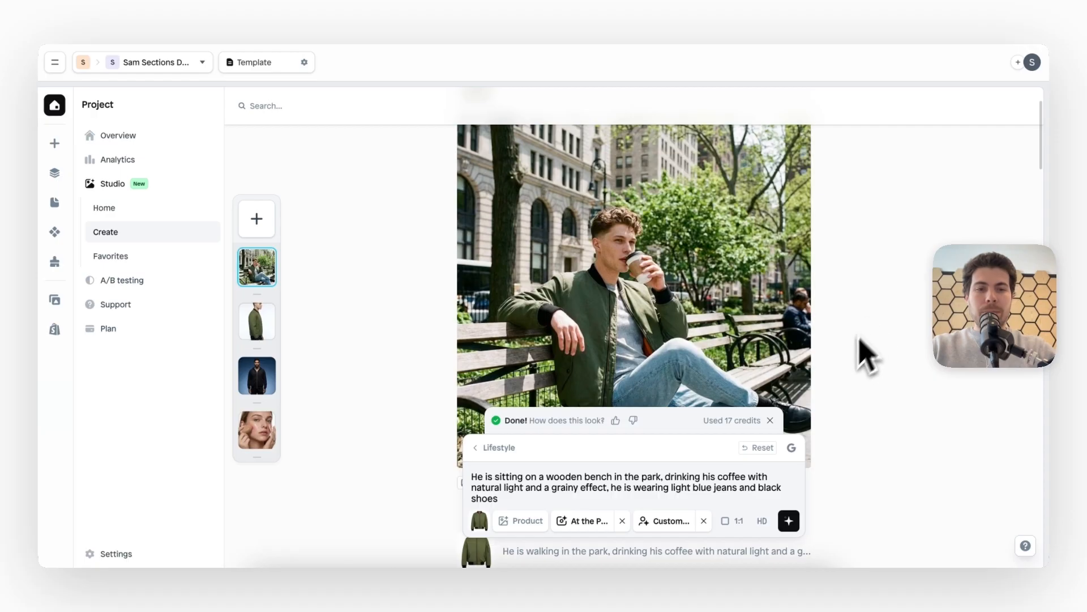
scroll(829, 371, up, 1)
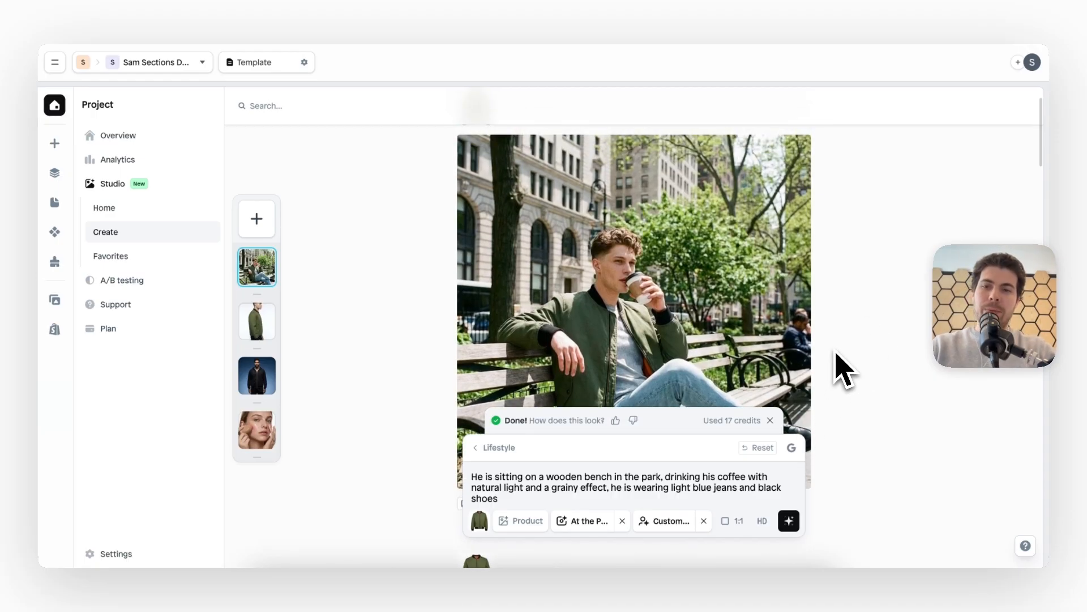
scroll(844, 371, down, 1)
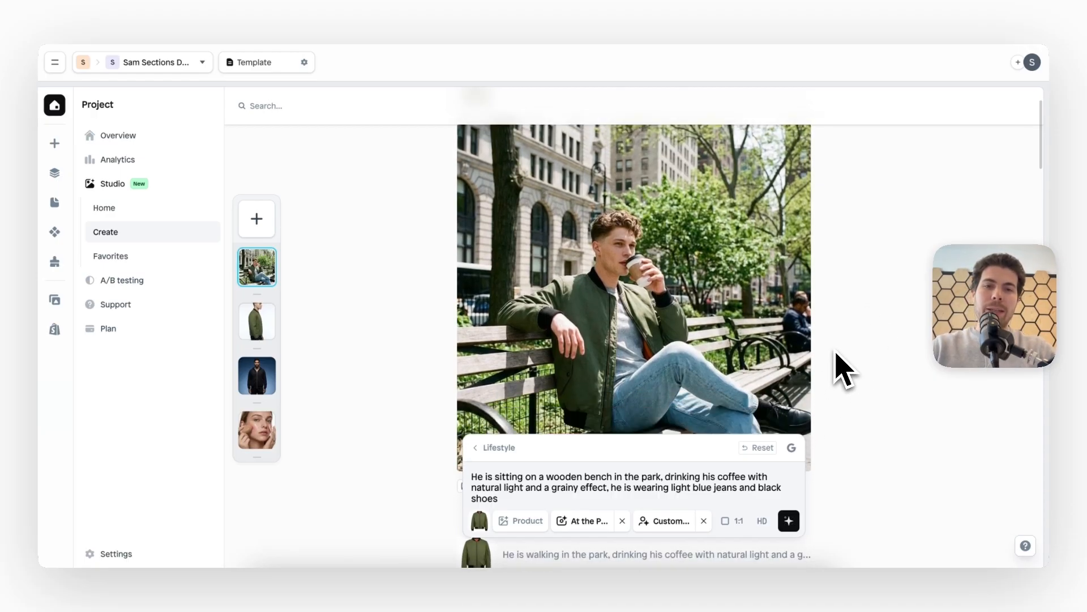
scroll(844, 371, down, 2)
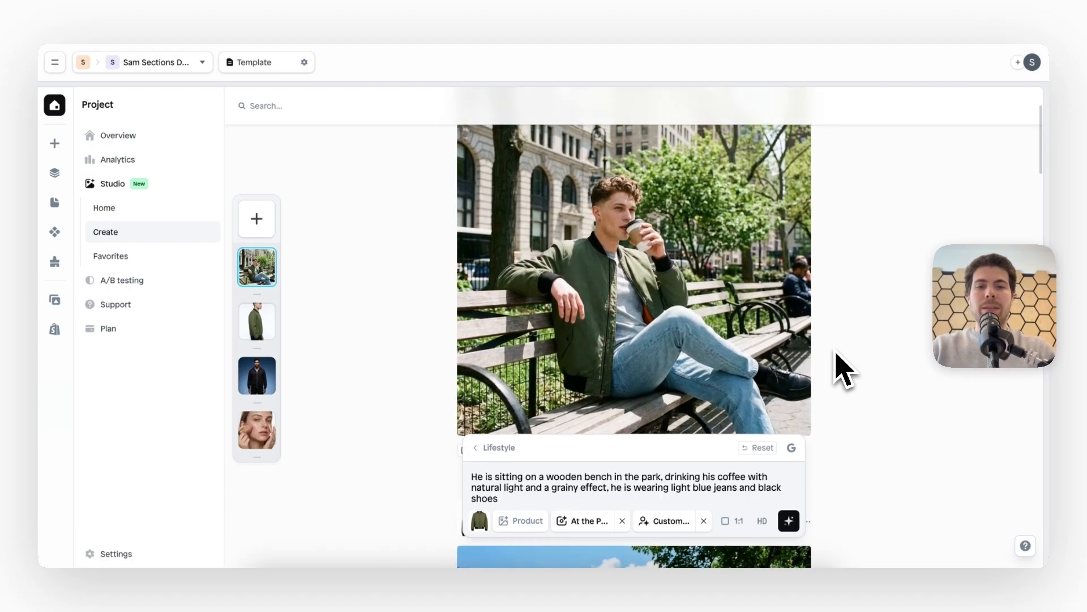
scroll(844, 371, up, 1)
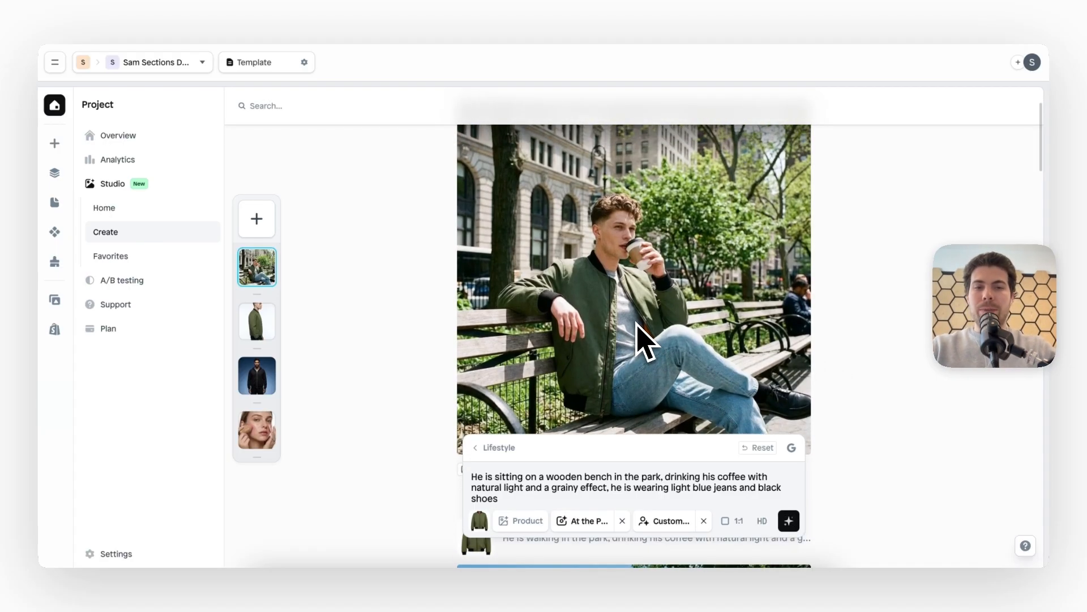
scroll(645, 343, up, 2)
scroll(637, 324, down, 20)
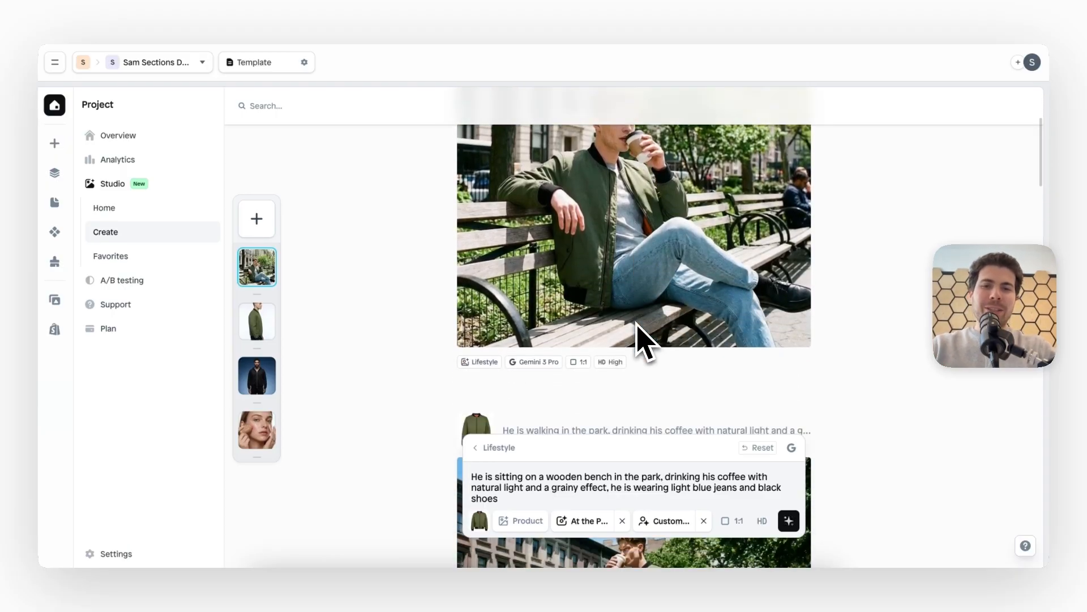
scroll(646, 342, up, 20)
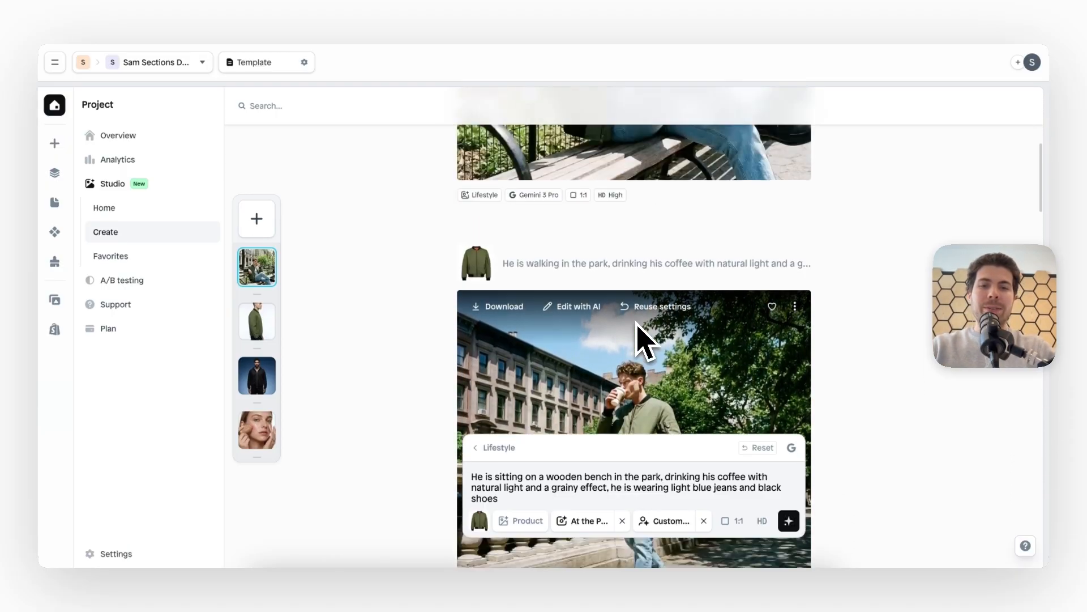